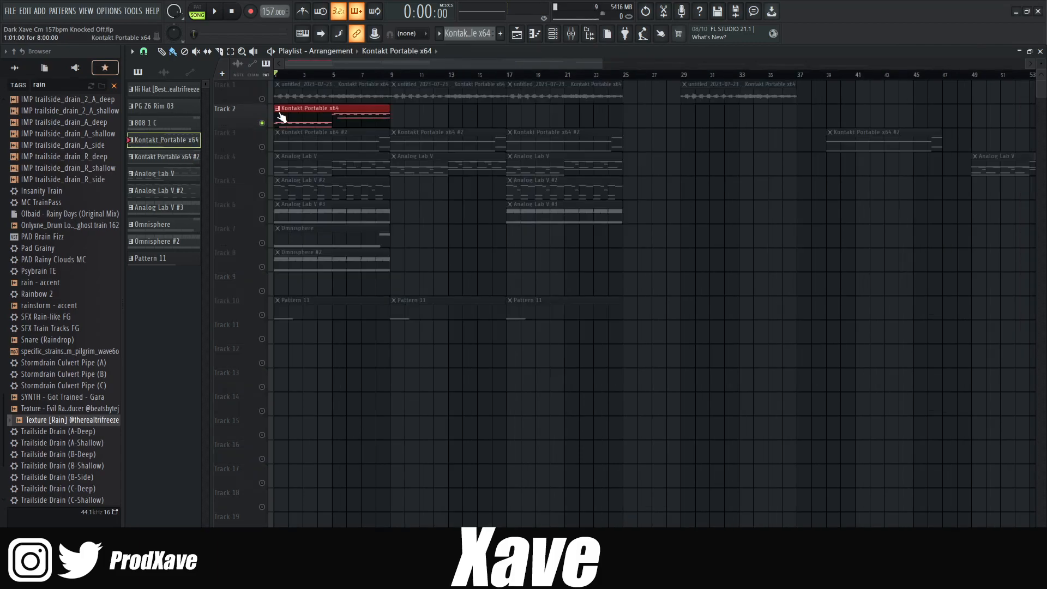
# Step: Open the Kontakt Portable x64 clip on Track 2 in the piano roll and play it in pattern mode
pyautogui.scroll(3, 313, 64)
pyautogui.doubleClick(297, 118)
pyautogui.moveTo(1045, 63); pyautogui.dragTo(1045, 65)
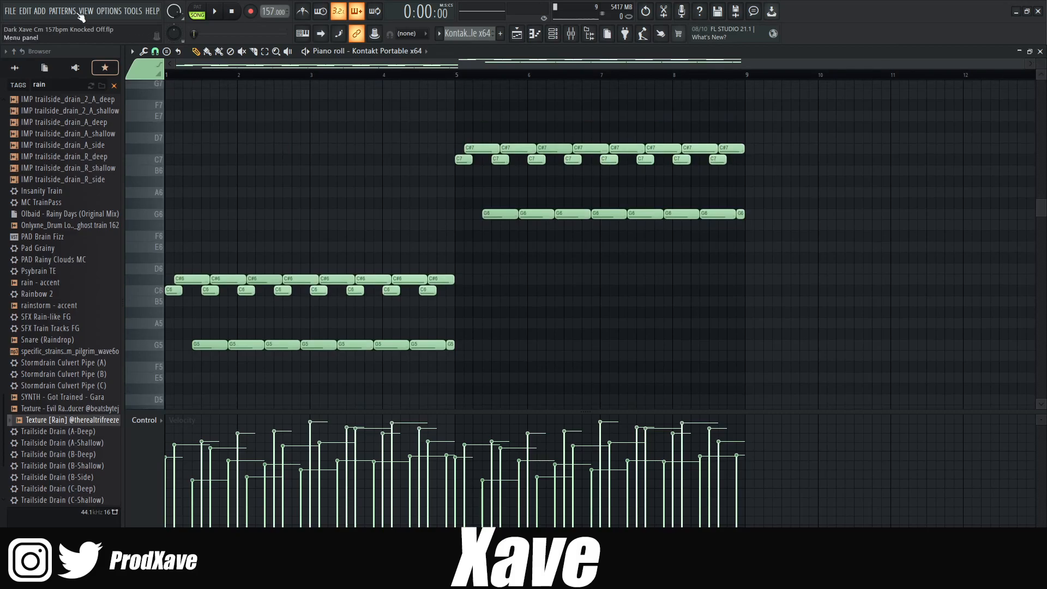
pyautogui.click(201, 11)
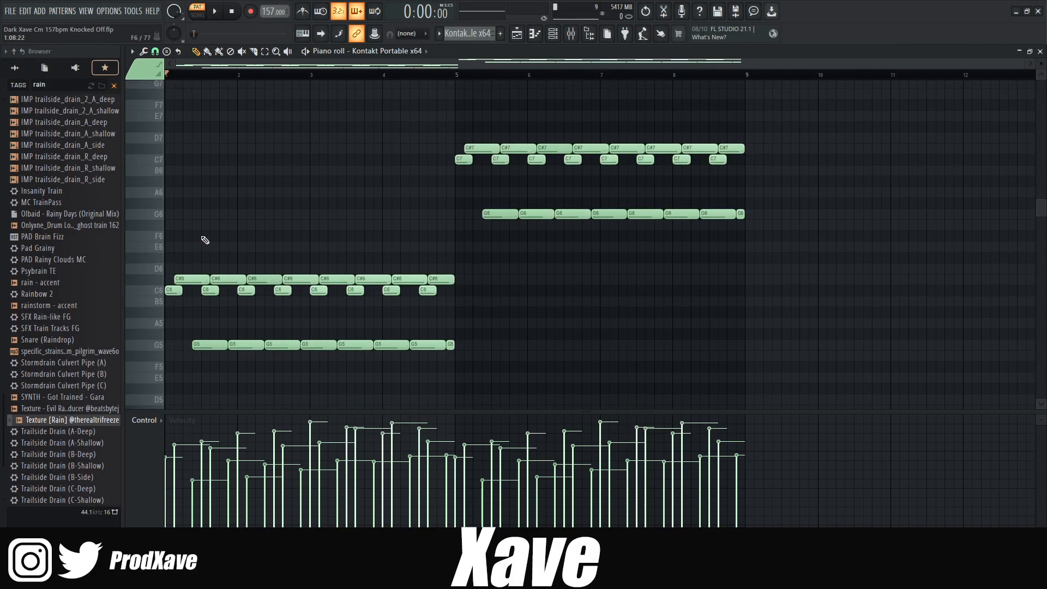
pyautogui.press('space')
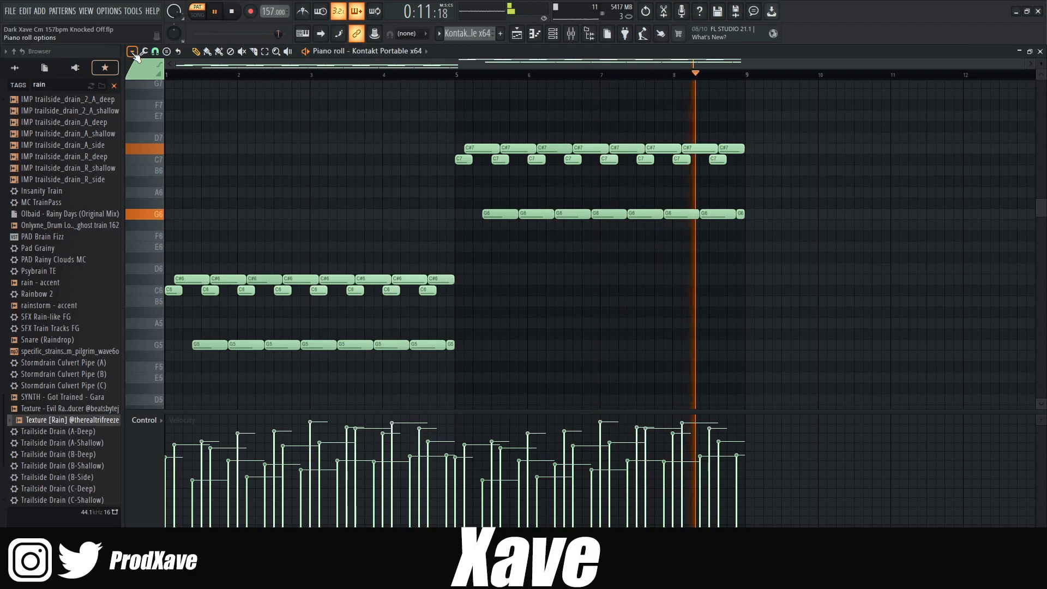
pyautogui.press('space')
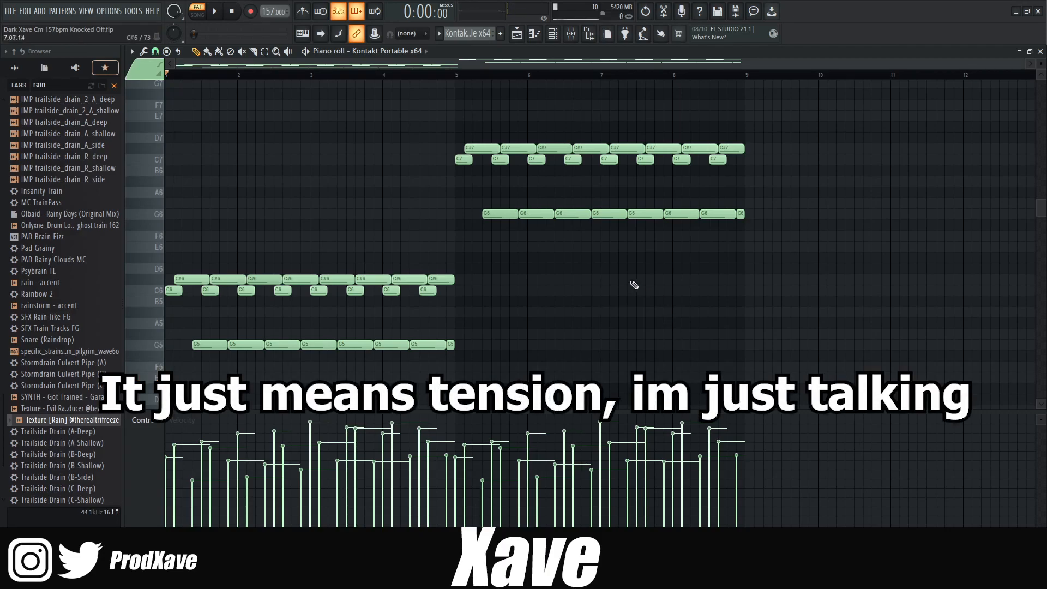
# Step: Sound the piano keys around C6 and select the pattern's notes in bars 5 to 8
pyautogui.scroll(2, 259, 234)
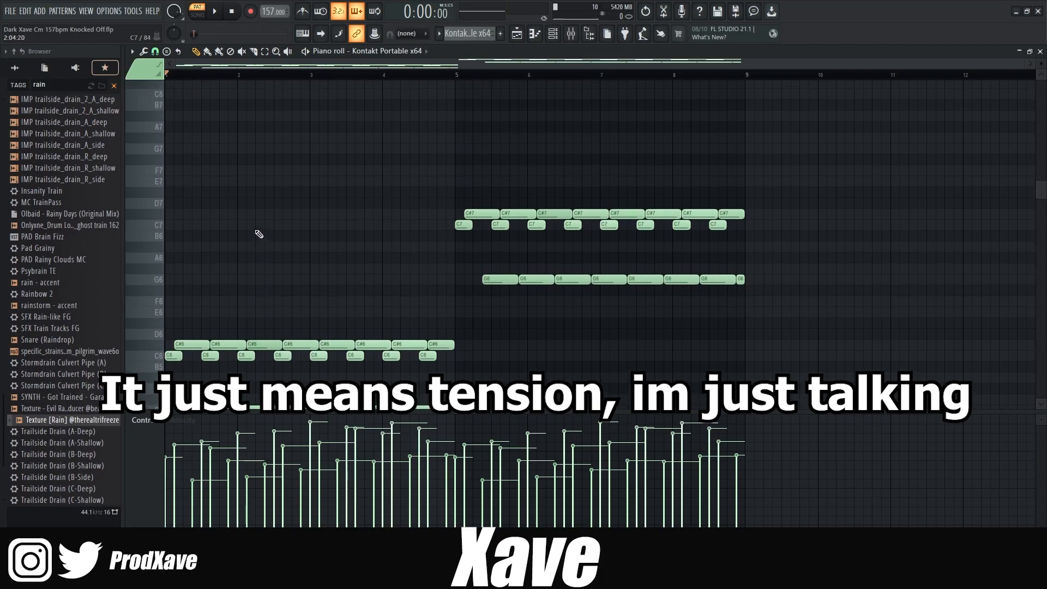
pyautogui.scroll(-1, 888, 140)
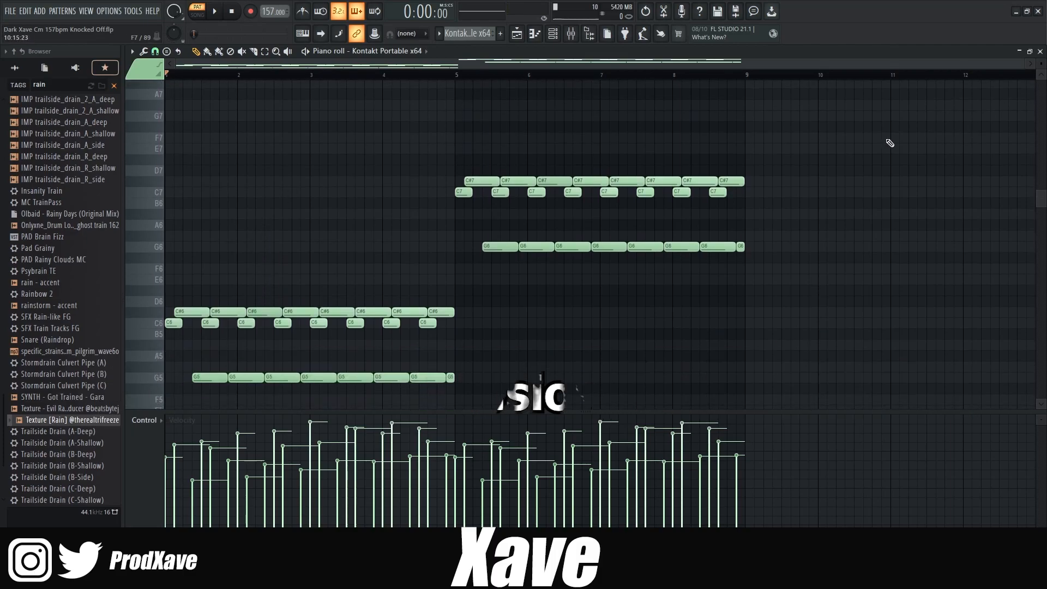
pyautogui.click(153, 330)
pyautogui.click(156, 316)
pyautogui.moveTo(458, 311); pyautogui.dragTo(171, 416)
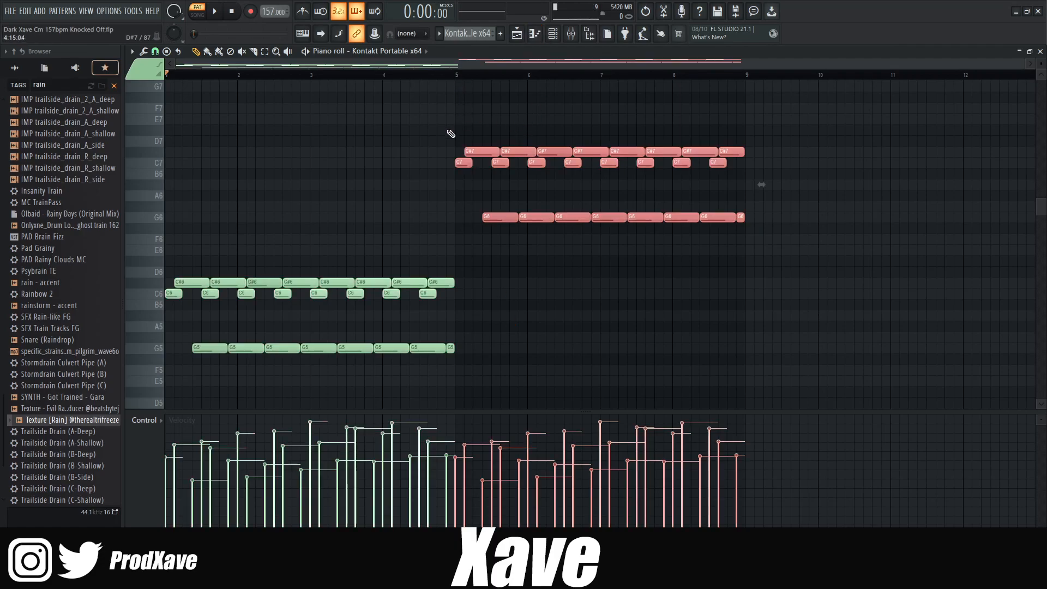
# Step: Delete the Kontakt Portable x64 pattern clip from Track 2 in the playlist and solo Track 1
pyautogui.click(517, 34)
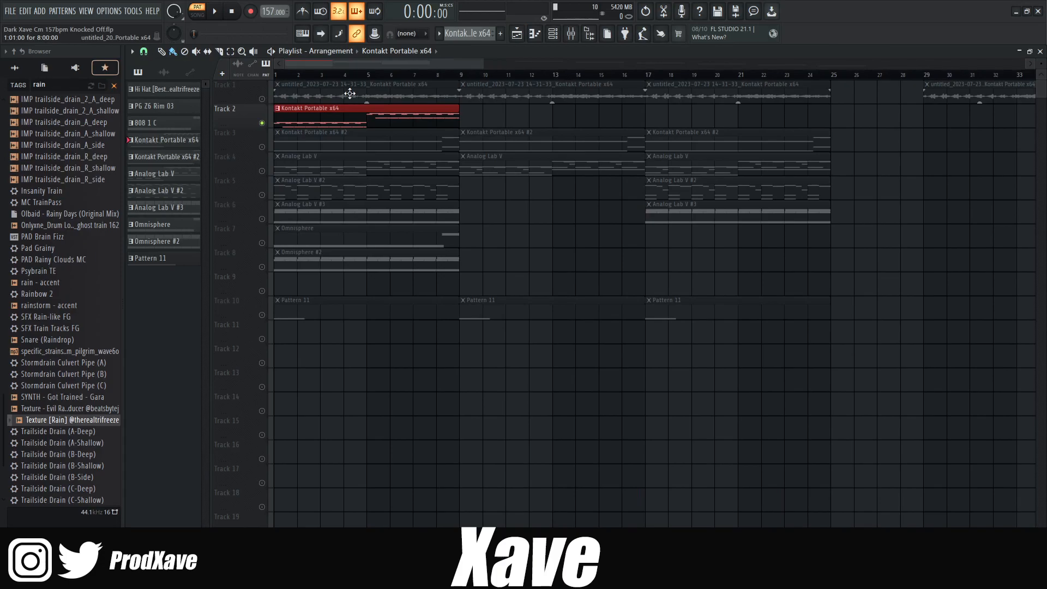
pyautogui.rightClick(321, 115)
pyautogui.rightClick(262, 100)
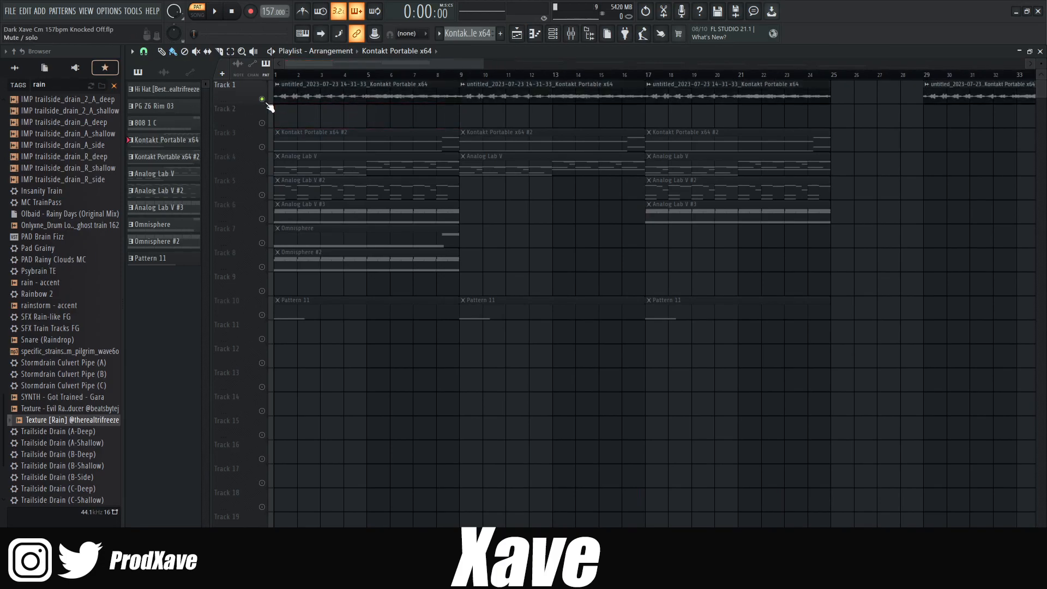
# Step: Play the soloed Track 1 recording in song mode and set the timeline selection to bars 5 to 8
pyautogui.press('l')
pyautogui.press('space')
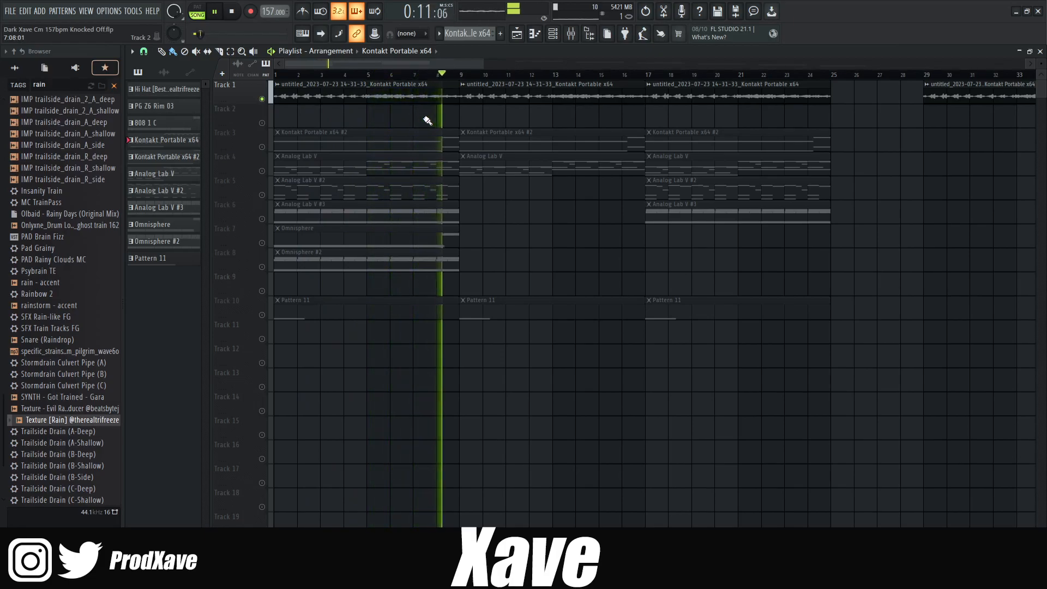
pyautogui.press('space')
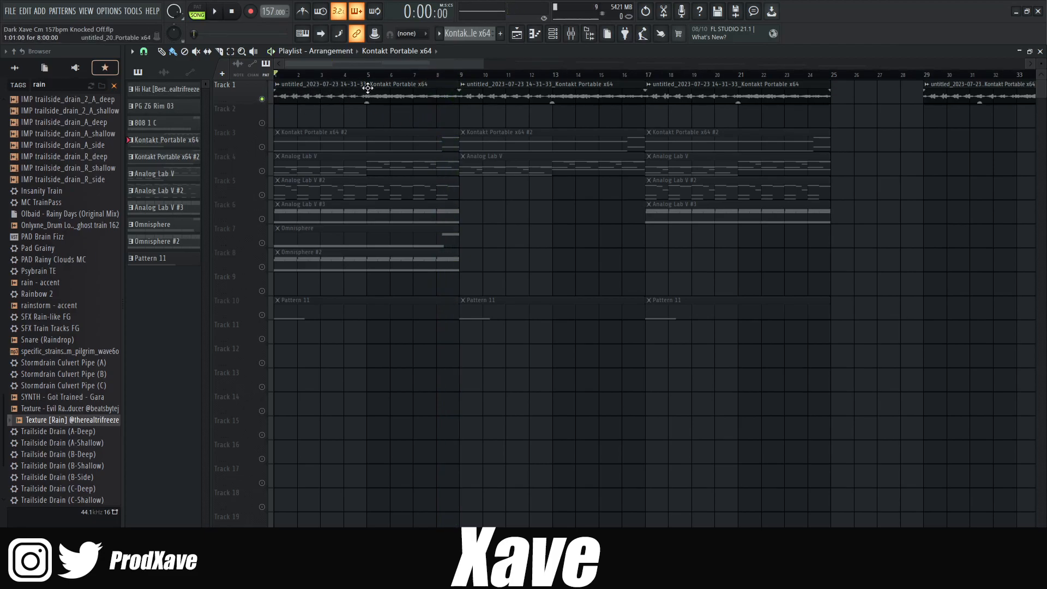
pyautogui.moveTo(368, 77); pyautogui.dragTo(275, 77)
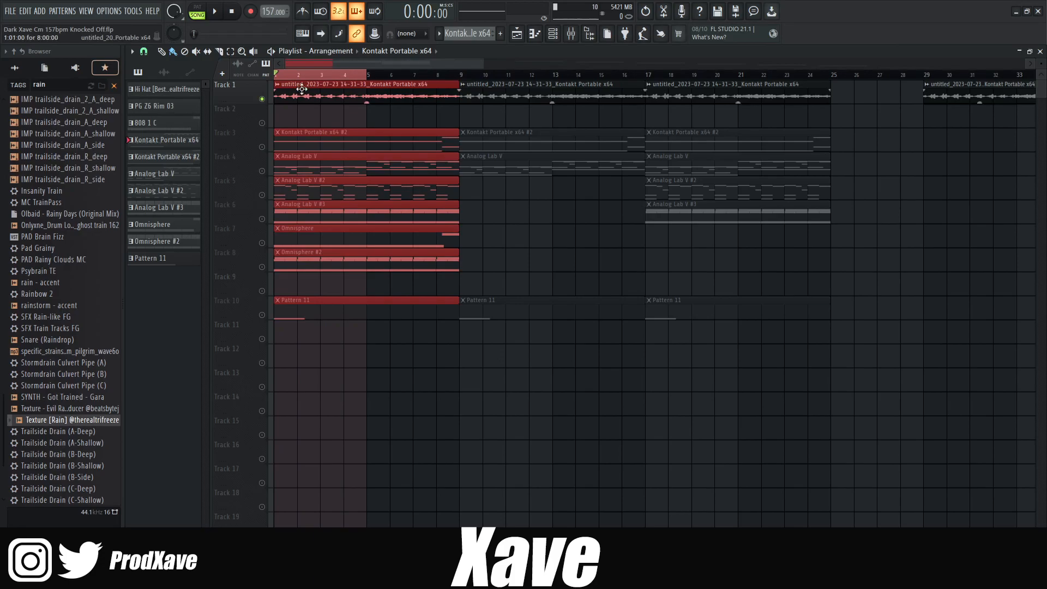
pyautogui.moveTo(302, 76); pyautogui.dragTo(471, 75)
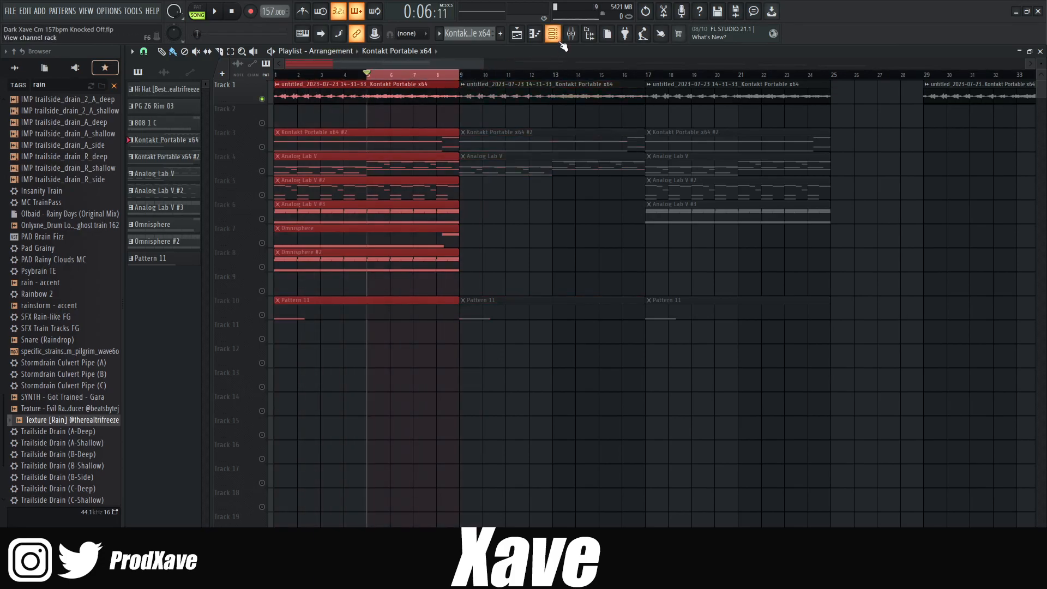
# Step: Inspect the Portal, ValhallaVintageVerb and ValhallaDelay effects on the Kontakt Portable x64 mixer track
pyautogui.click(571, 36)
pyautogui.click(217, 166)
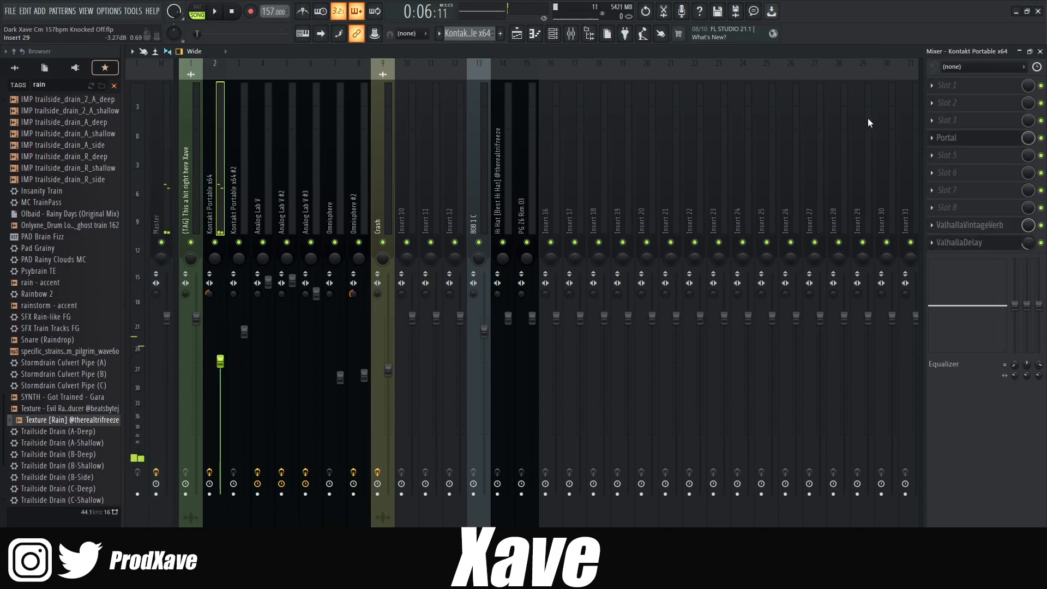
pyautogui.click(967, 139)
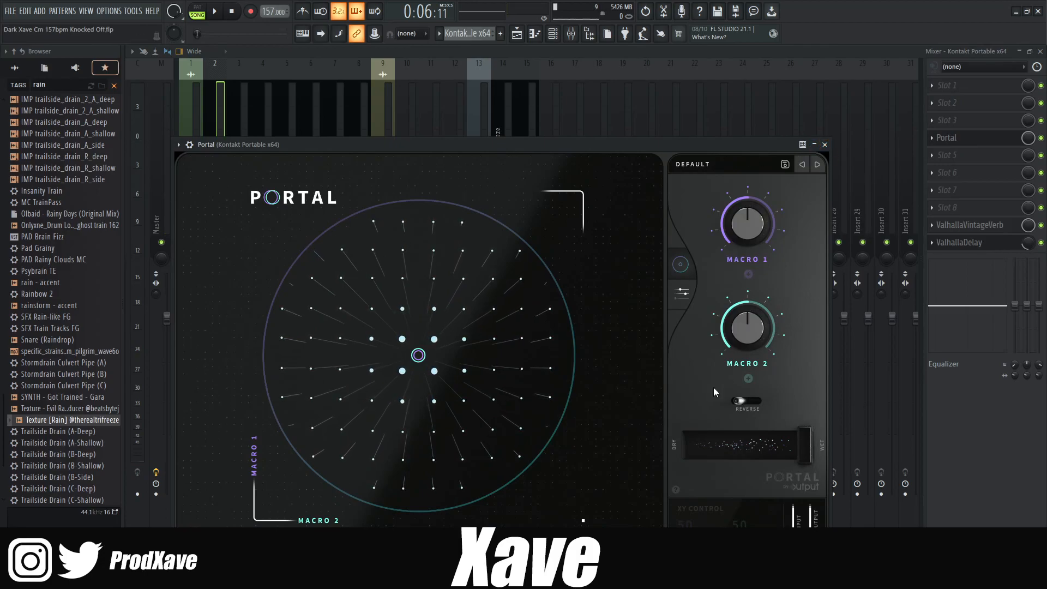
pyautogui.click(825, 145)
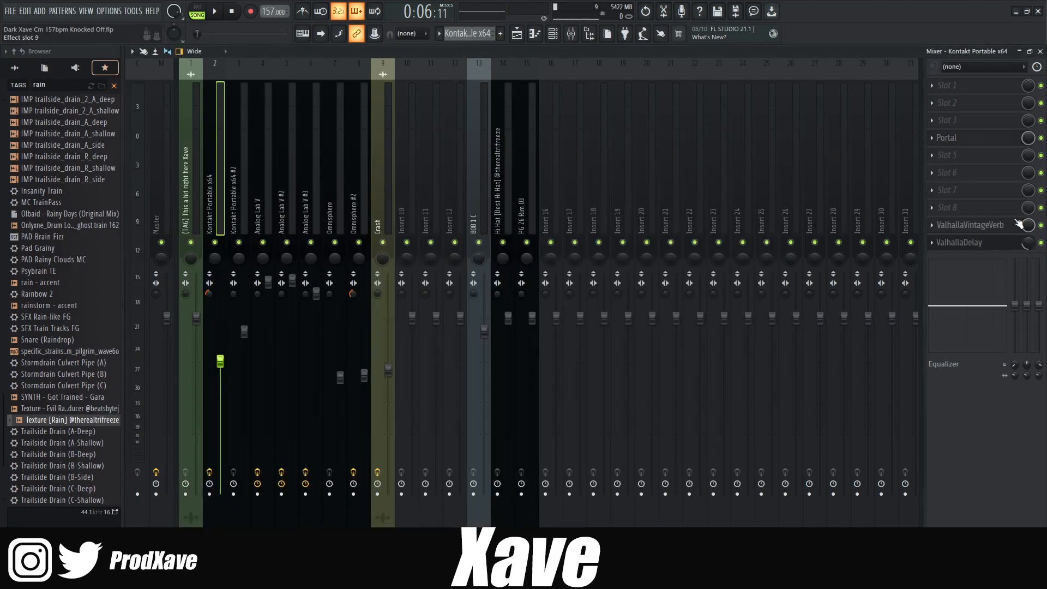
pyautogui.click(971, 225)
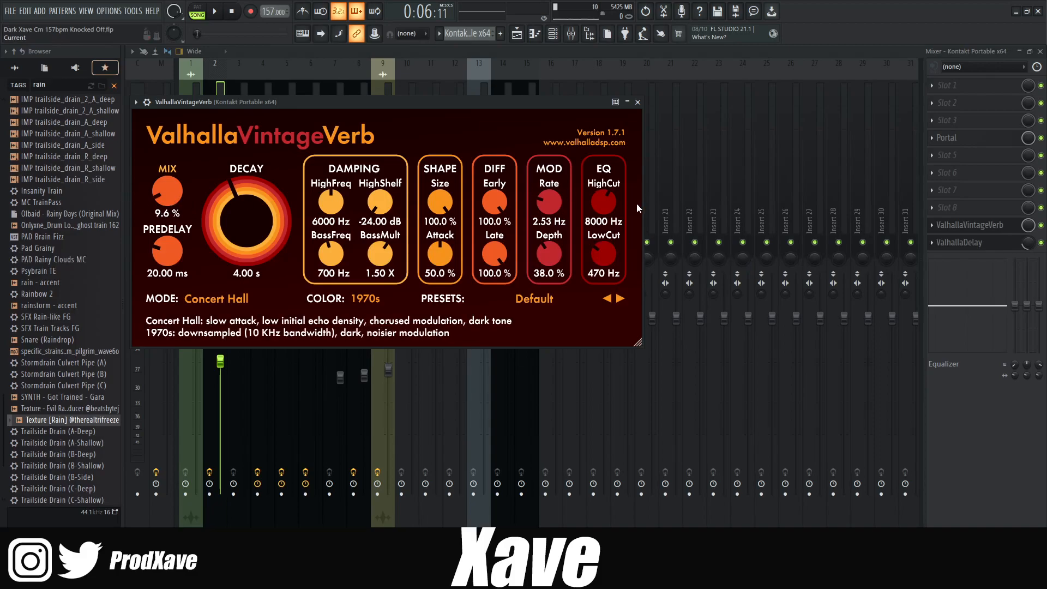
pyautogui.click(638, 102)
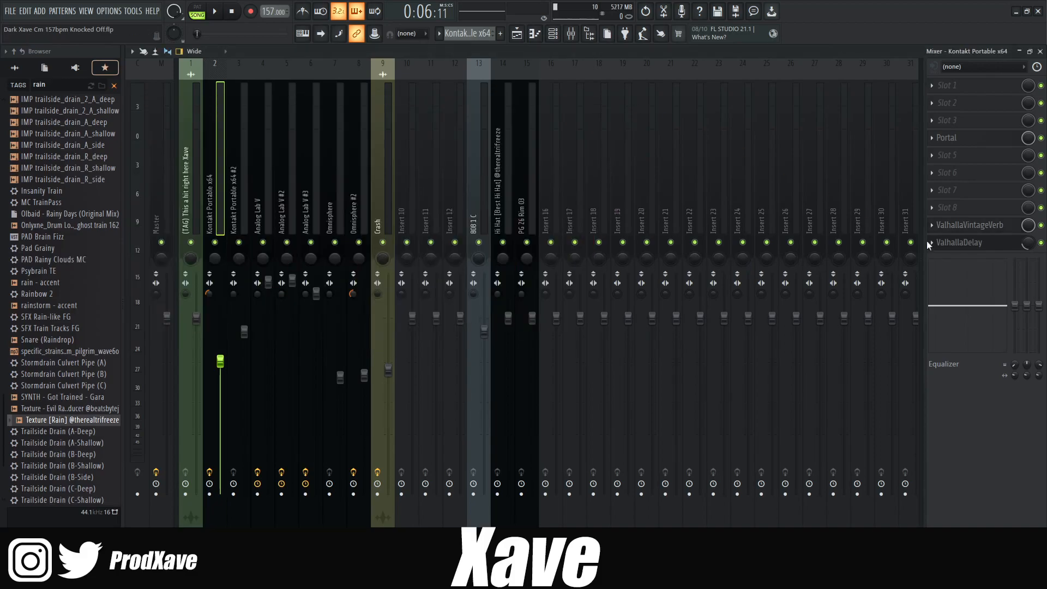
pyautogui.click(976, 243)
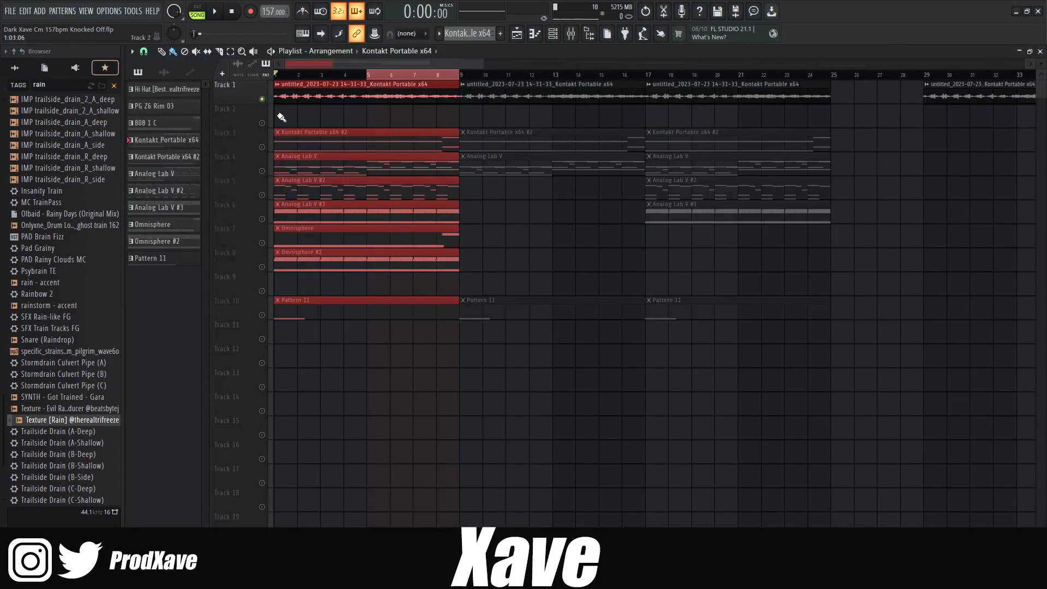
# Step: Save the project and open the Kontakt Portable x64 #2 pattern in the piano roll with Track 3 soloed
pyautogui.hotkey('ctrl', 's')
pyautogui.rightClick(262, 148)
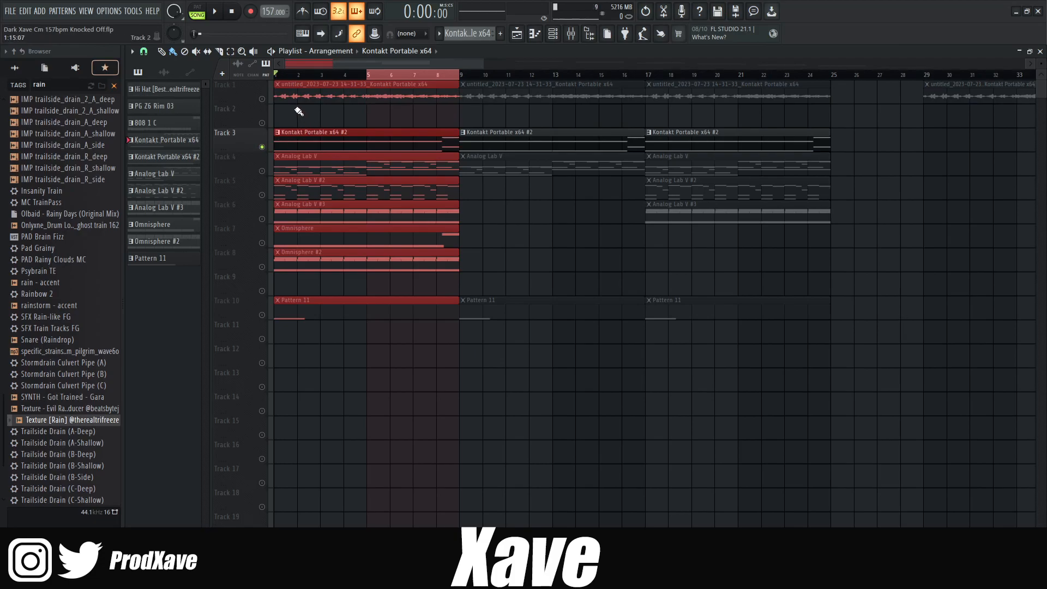
pyautogui.scroll(1, 315, 67)
pyautogui.doubleClick(303, 143)
pyautogui.scroll(1, 303, 179)
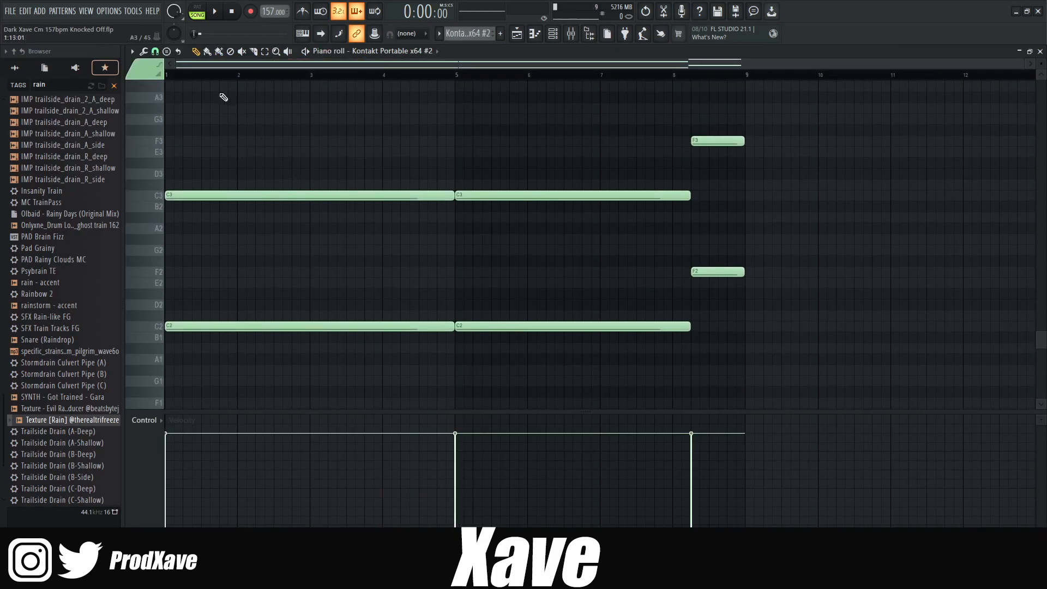
# Step: Play the Kontakt Portable x64 #2 pattern and examine its closing F2 and F3 notes
pyautogui.press('space')
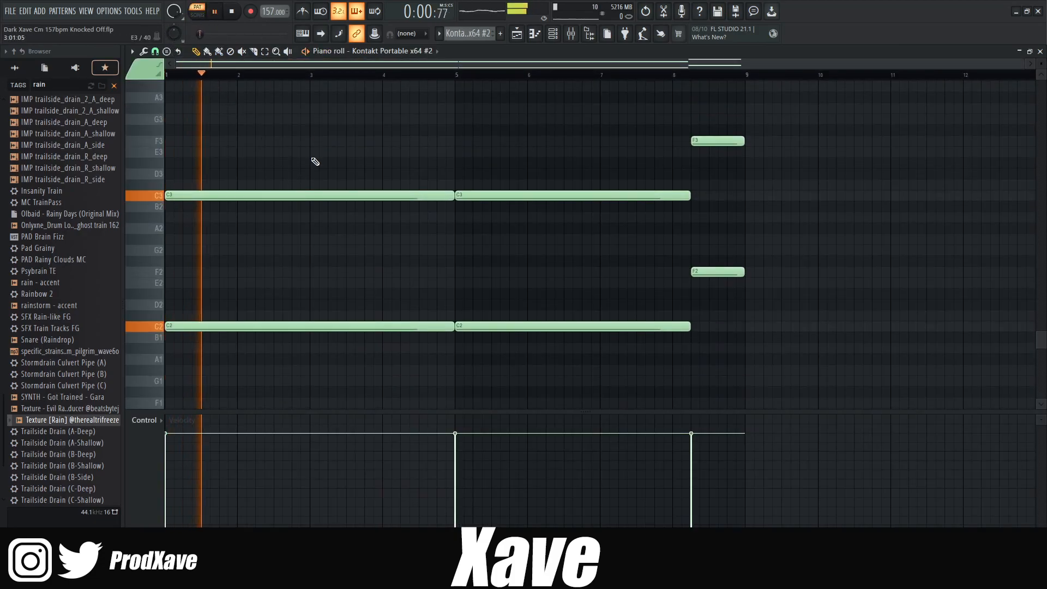
pyautogui.click(457, 76)
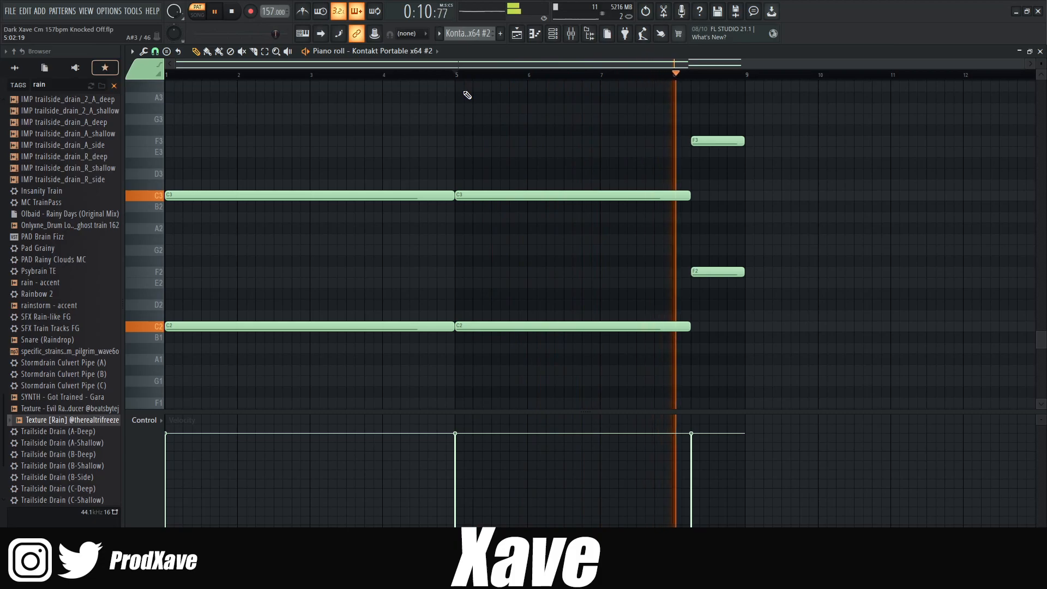
pyautogui.press('space')
pyautogui.moveTo(702, 125); pyautogui.dragTo(733, 277)
pyautogui.moveTo(734, 272)
pyautogui.mouseDown()
pyautogui.moveTo(699, 140)
pyautogui.moveTo(738, 274)
pyautogui.mouseUp()
pyautogui.keyDown('ctrl'); pyautogui.click(552, 271); pyautogui.keyUp('ctrl')
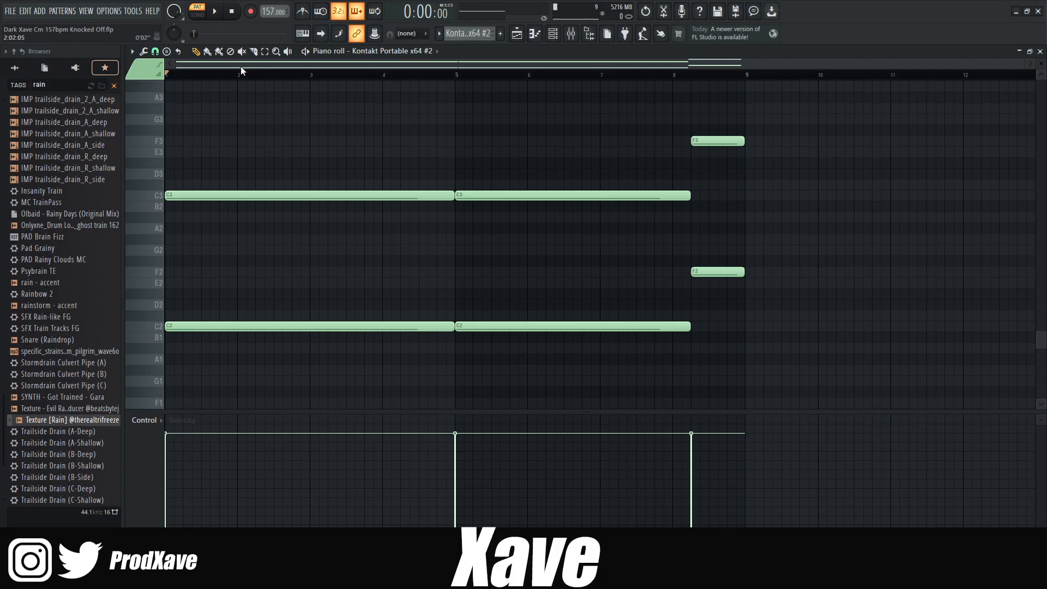
# Step: Return to the playlist in song mode with Track 4 soloed and the playhead at bar 1
pyautogui.click(552, 34)
pyautogui.press('space')
pyautogui.press('space')
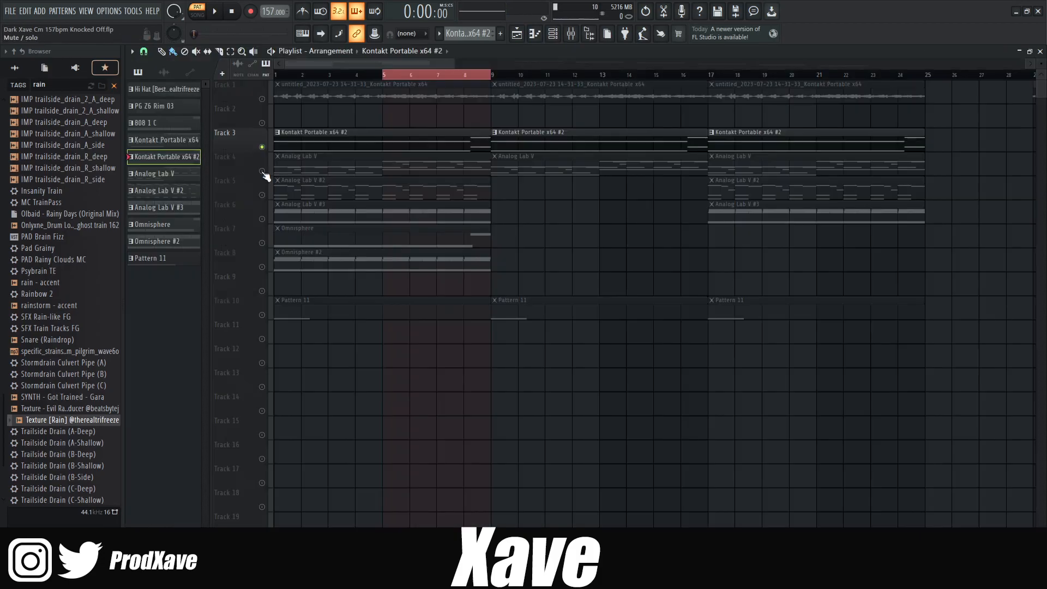
pyautogui.press('F5')
pyautogui.moveTo(308, 74); pyautogui.dragTo(274, 76)
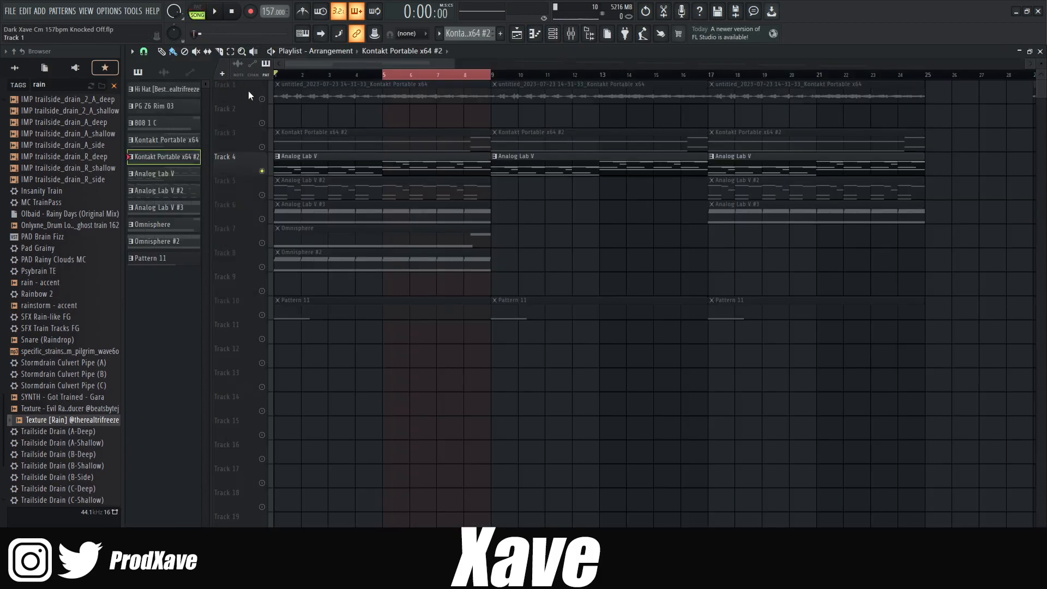
# Step: View the Analog Lab V instrument from the channel rack and close its window
pyautogui.click(553, 34)
pyautogui.click(256, 231)
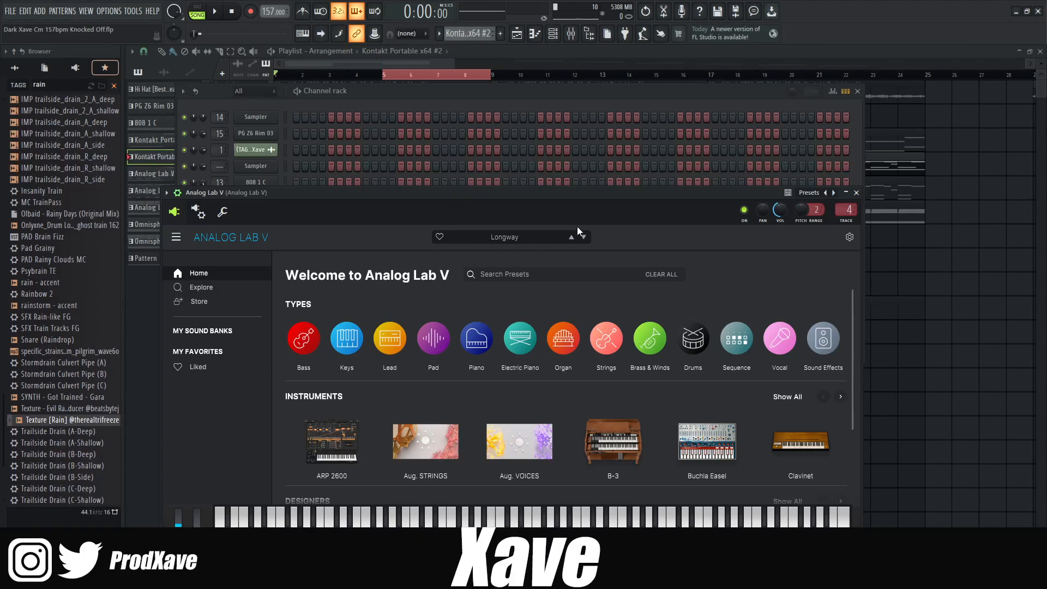
pyautogui.click(857, 193)
# Step: Open the Analog Lab V pattern from the playlist in the piano roll and play it through
pyautogui.doubleClick(307, 181)
pyautogui.scroll(5, 308, 181)
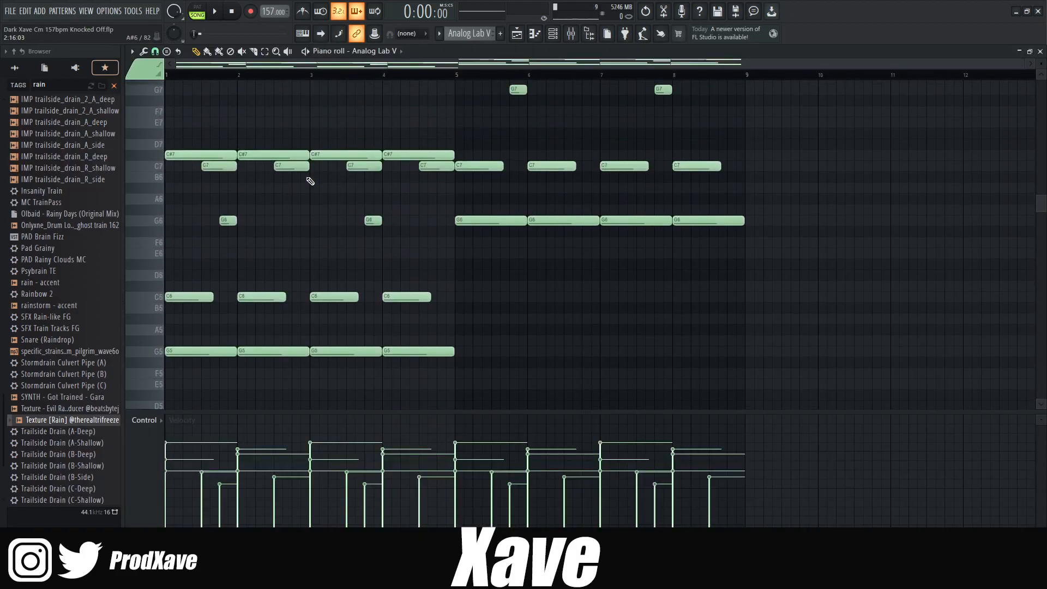
pyautogui.press('space')
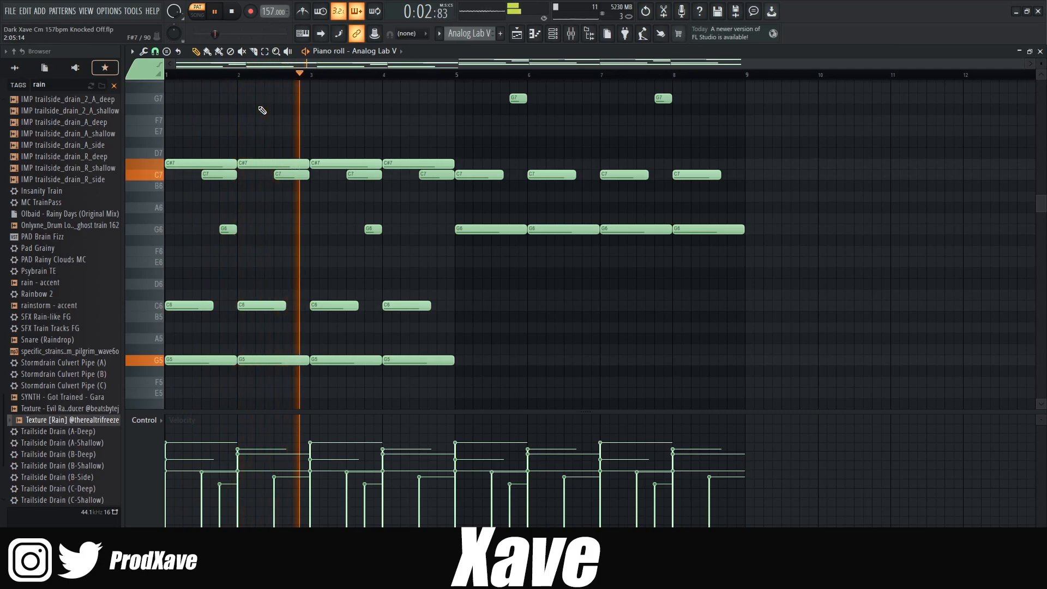
pyautogui.scroll(1, 336, 118)
pyautogui.moveTo(1041, 64); pyautogui.dragTo(1041, 74)
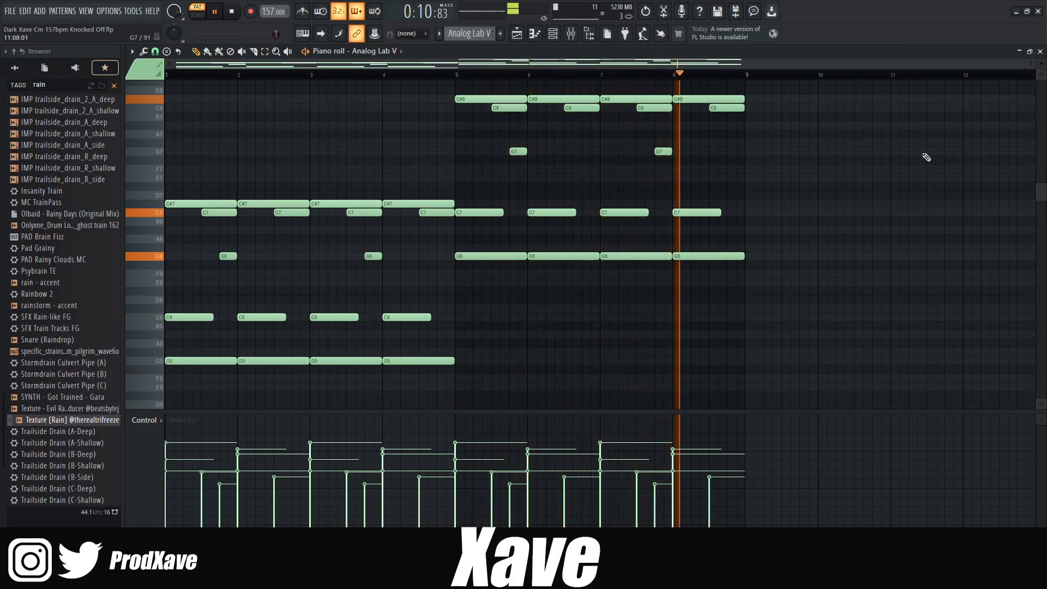
pyautogui.press('space')
# Step: Examine the Analog Lab V notes in bars 1 to 4 while sounding the C7, C#7 and G5 keys
pyautogui.moveTo(444, 182); pyautogui.dragTo(146, 204)
pyautogui.moveTo(436, 200); pyautogui.dragTo(164, 381)
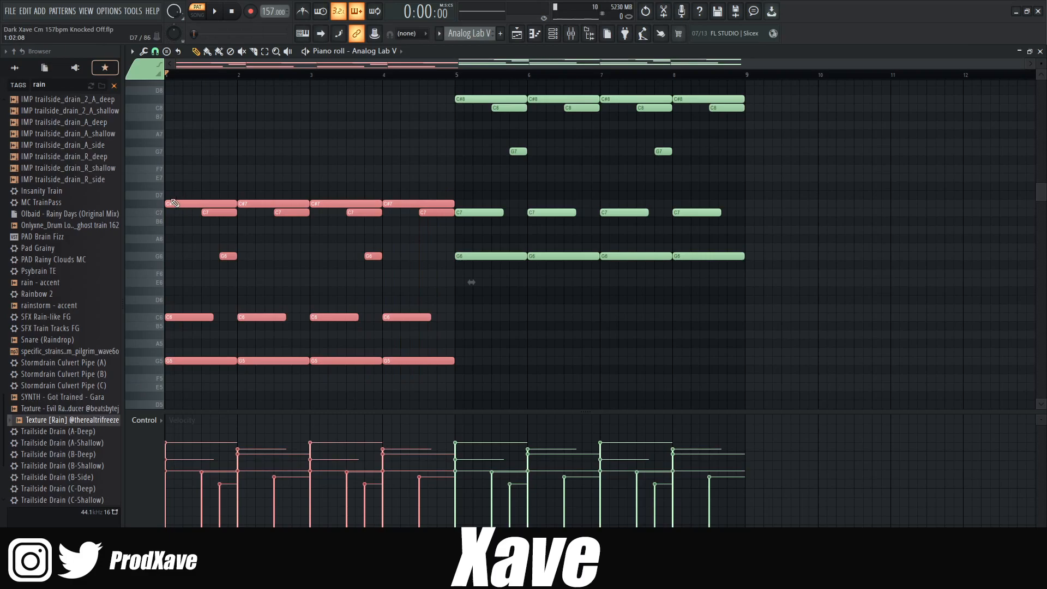
pyautogui.click(151, 210)
pyautogui.click(148, 360)
pyautogui.moveTo(433, 363); pyautogui.dragTo(163, 191)
pyautogui.scroll(1, 222, 225)
pyautogui.moveTo(153, 231)
pyautogui.mouseDown()
pyautogui.moveTo(152, 257)
pyautogui.moveTo(151, 240)
pyautogui.mouseUp()
pyautogui.keyDown('ctrl'); pyautogui.click(392, 301); pyautogui.keyUp('ctrl')
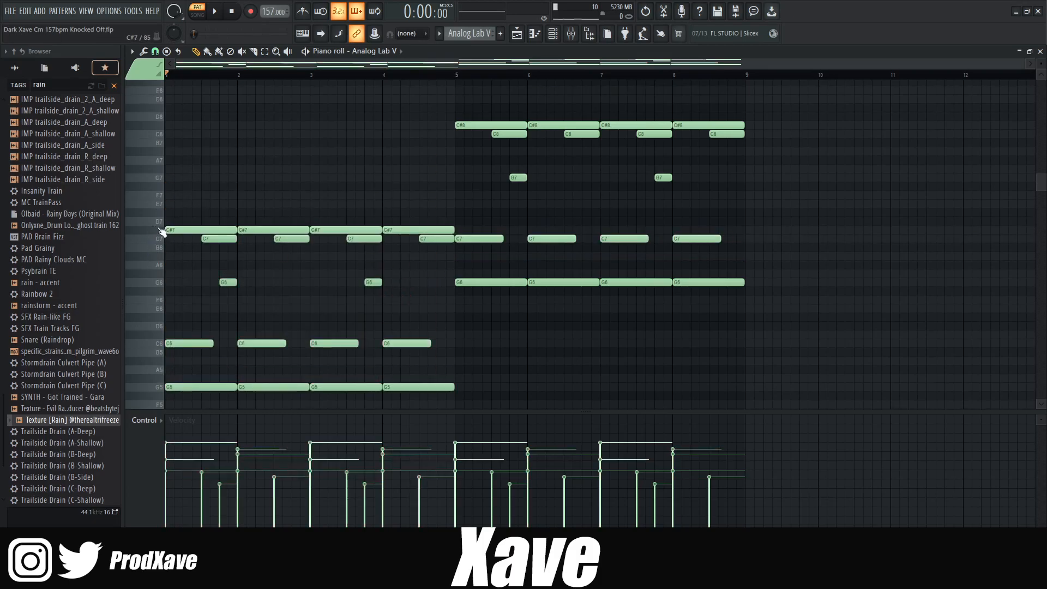
pyautogui.scroll(3, 454, 300)
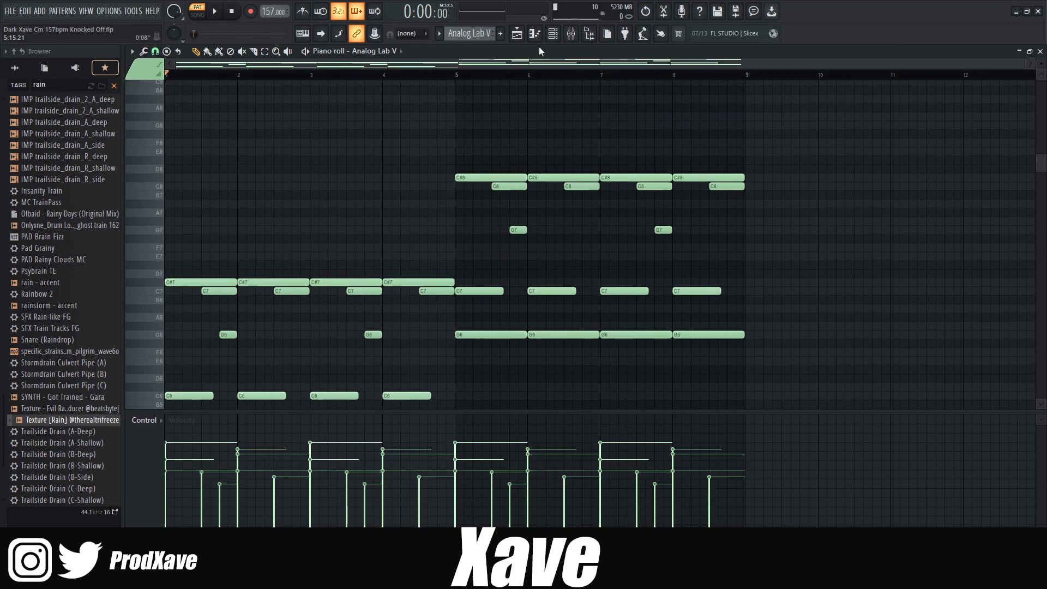
# Step: Open the ValhallaVintageVerb effect on the Analog Lab V mixer track
pyautogui.press('F9')
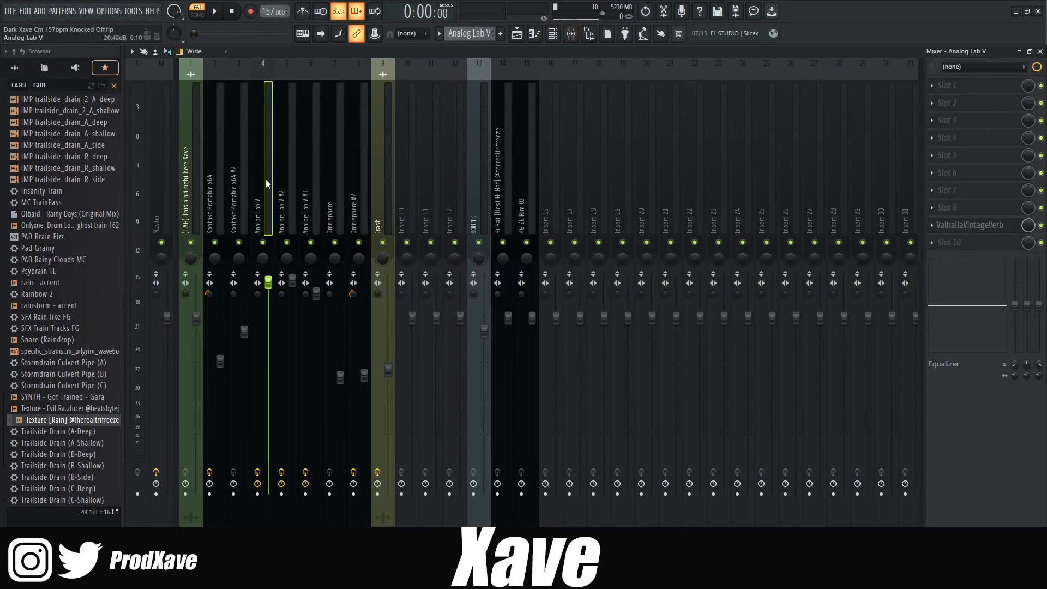
pyautogui.click(958, 228)
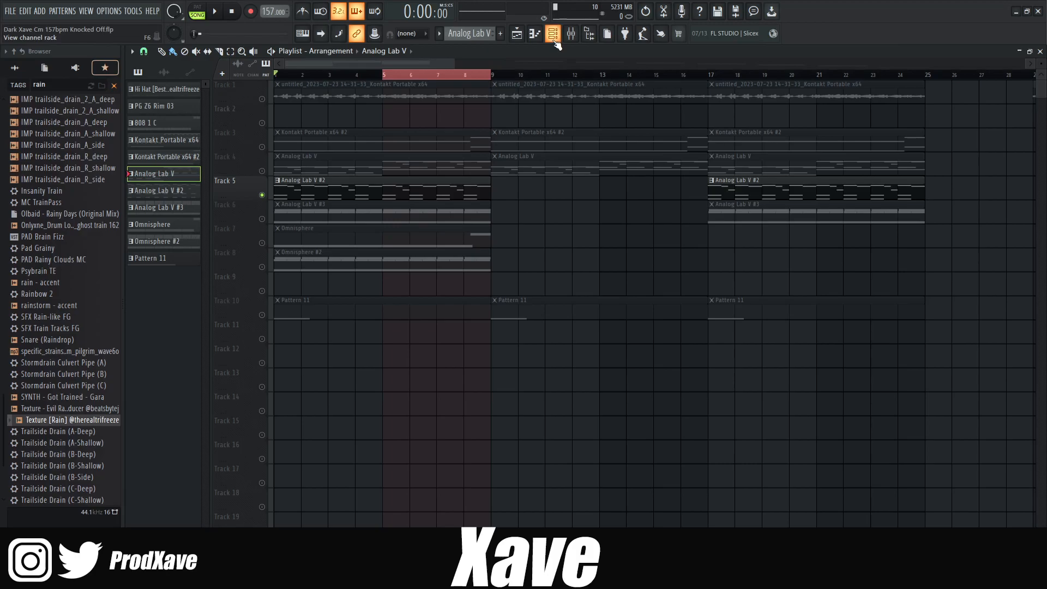
# Step: View the Analog Lab V #2 instrument from the channel rack and close its window
pyautogui.click(554, 39)
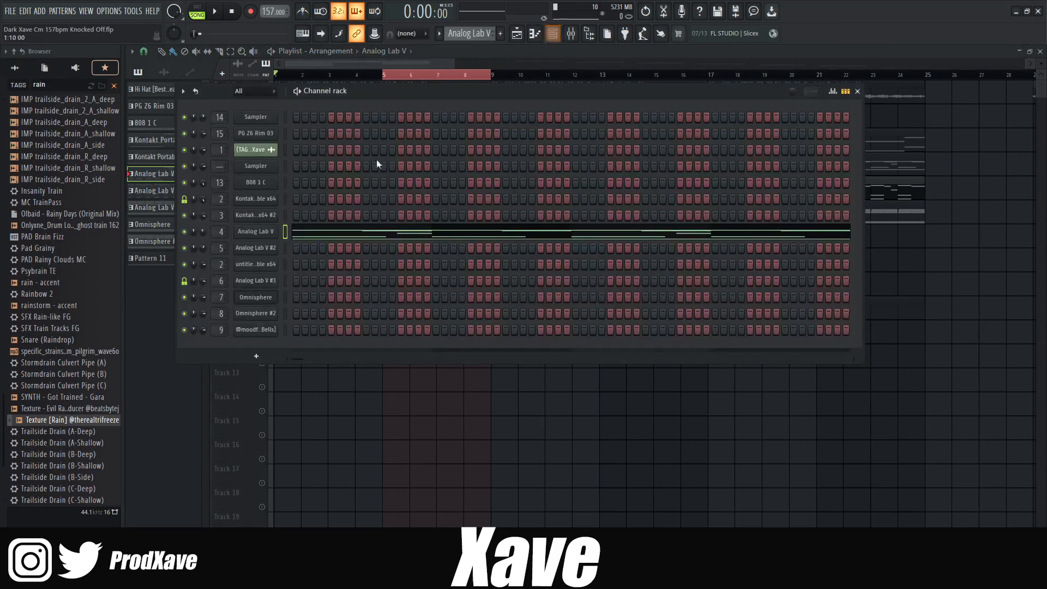
pyautogui.click(254, 251)
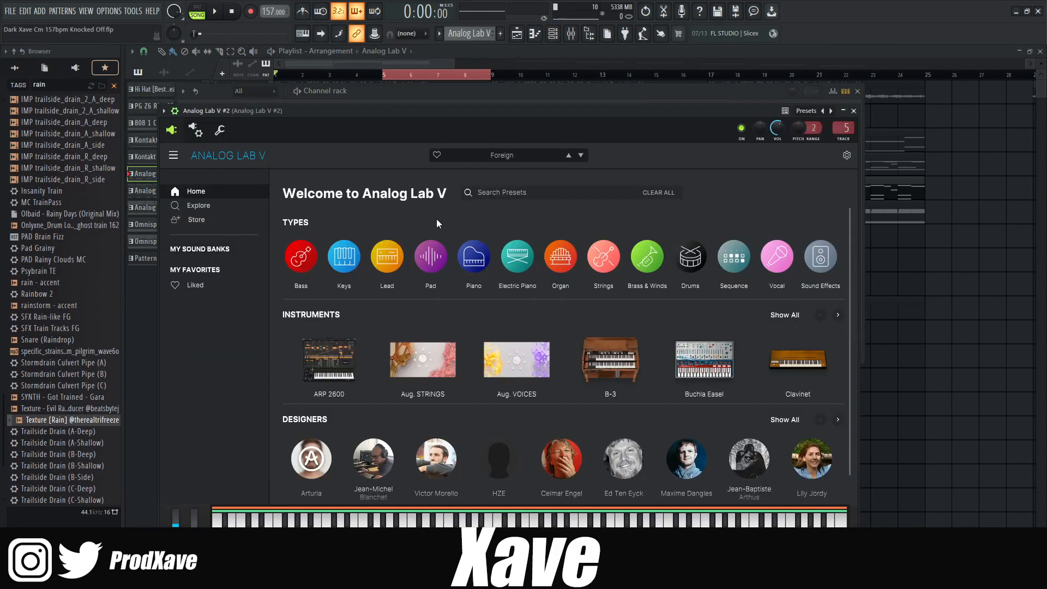
pyautogui.click(853, 111)
# Step: Open the Analog Lab V #2 pattern from the playlist in the piano roll and play it through
pyautogui.doubleClick(289, 196)
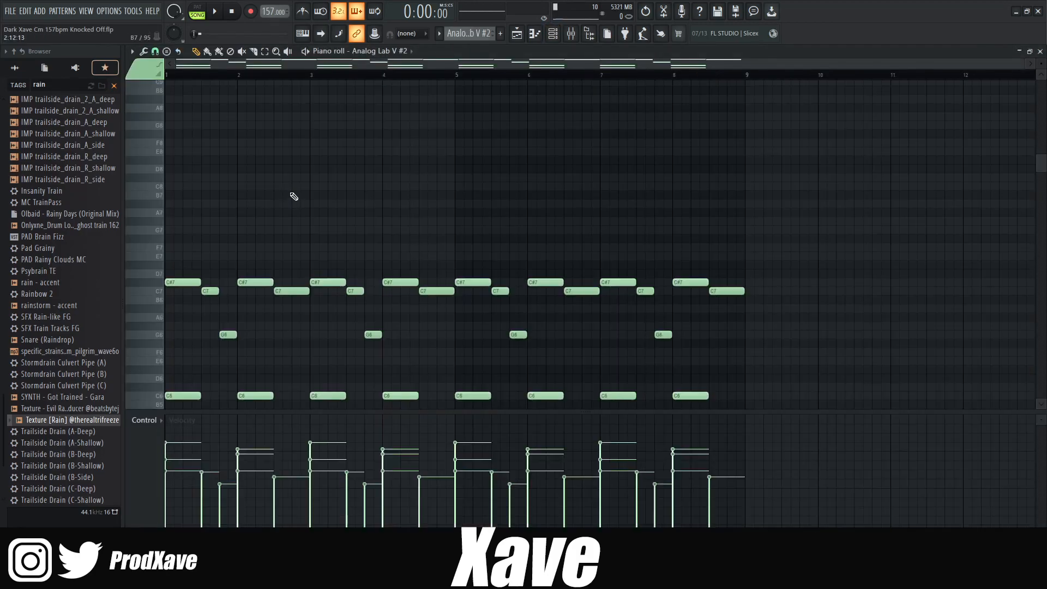
pyautogui.scroll(-4, 302, 188)
pyautogui.press('space')
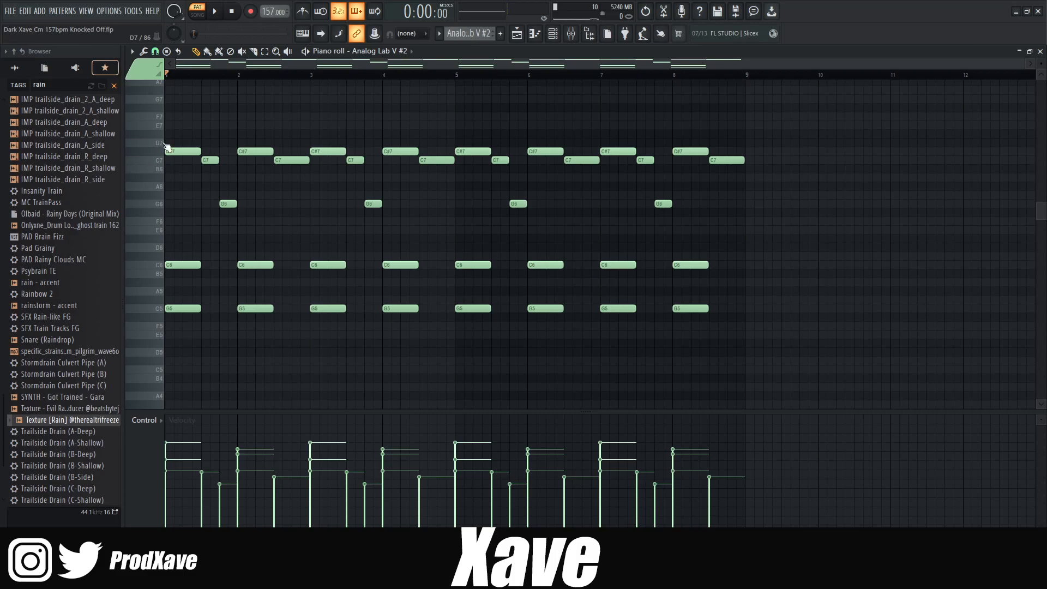
# Step: Examine the Analog Lab V #2 notes by selecting the opening C#7, C6, G5 chord and the C7 and G6 notes after it, and clear the selection
pyautogui.moveTo(172, 150); pyautogui.dragTo(207, 150)
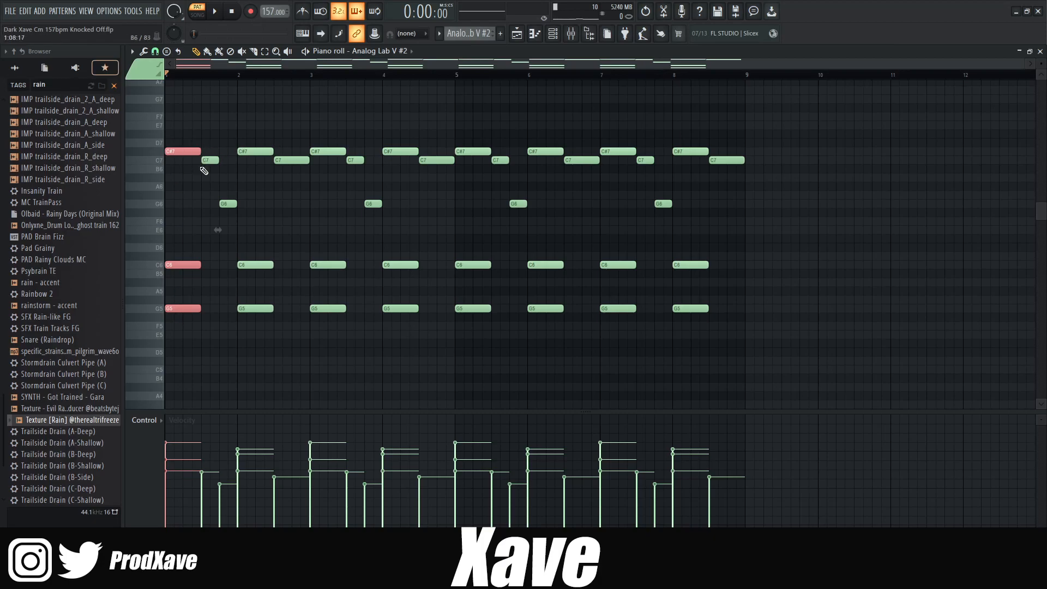
pyautogui.moveTo(201, 155); pyautogui.dragTo(229, 212)
pyautogui.moveTo(353, 156); pyautogui.dragTo(382, 205)
pyautogui.keyDown('ctrl'); pyautogui.click(426, 221); pyautogui.keyUp('ctrl')
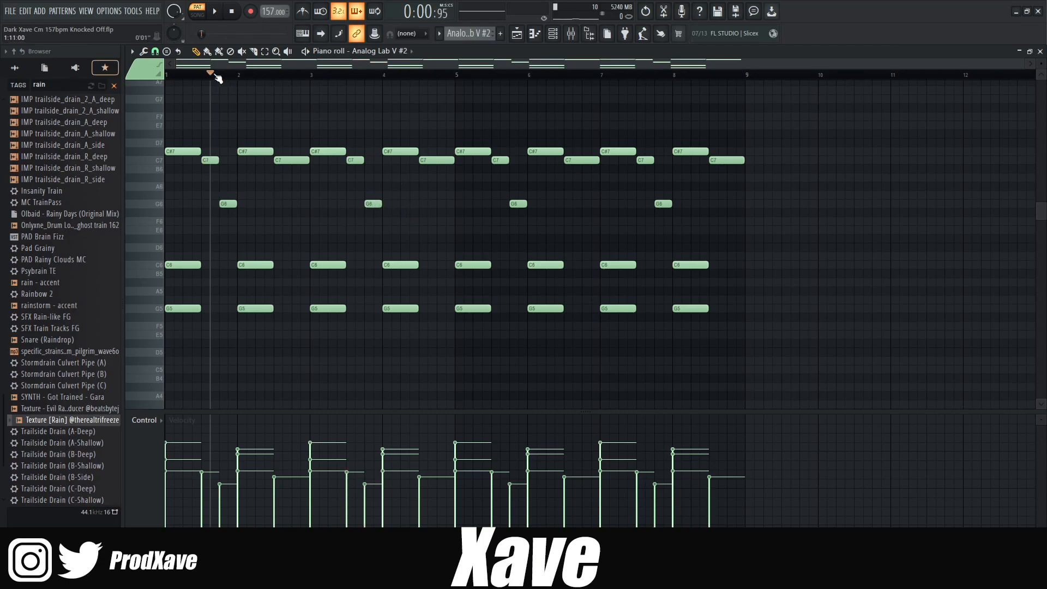
pyautogui.scroll(2, 175, 77)
# Step: Review the EffectRack, HalfTime and ValhallaVintageVerb effects on the Analog Lab V #2 mixer track
pyautogui.click(572, 35)
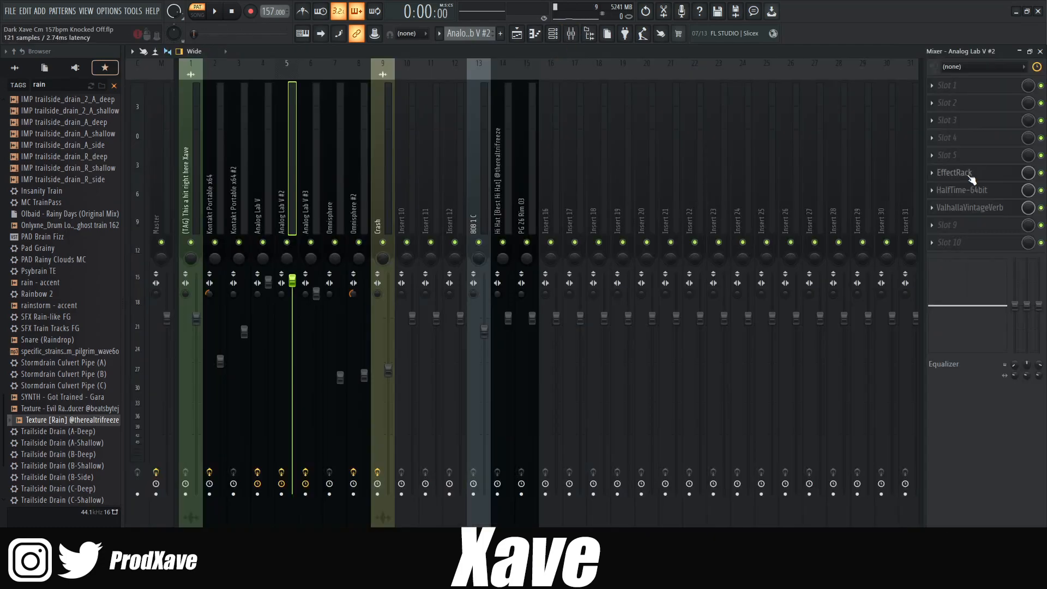
pyautogui.click(970, 176)
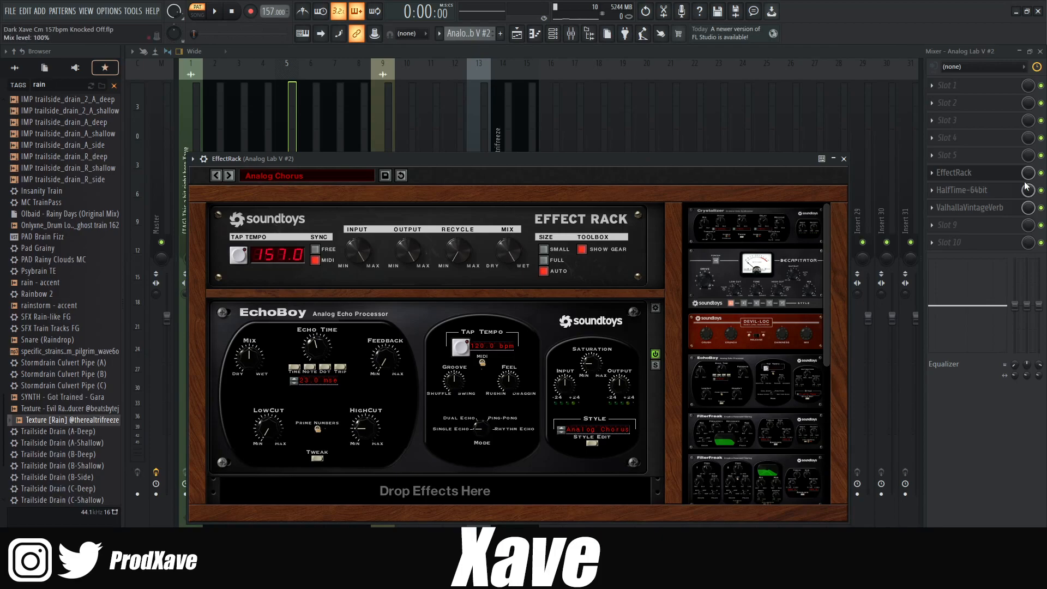
pyautogui.click(978, 191)
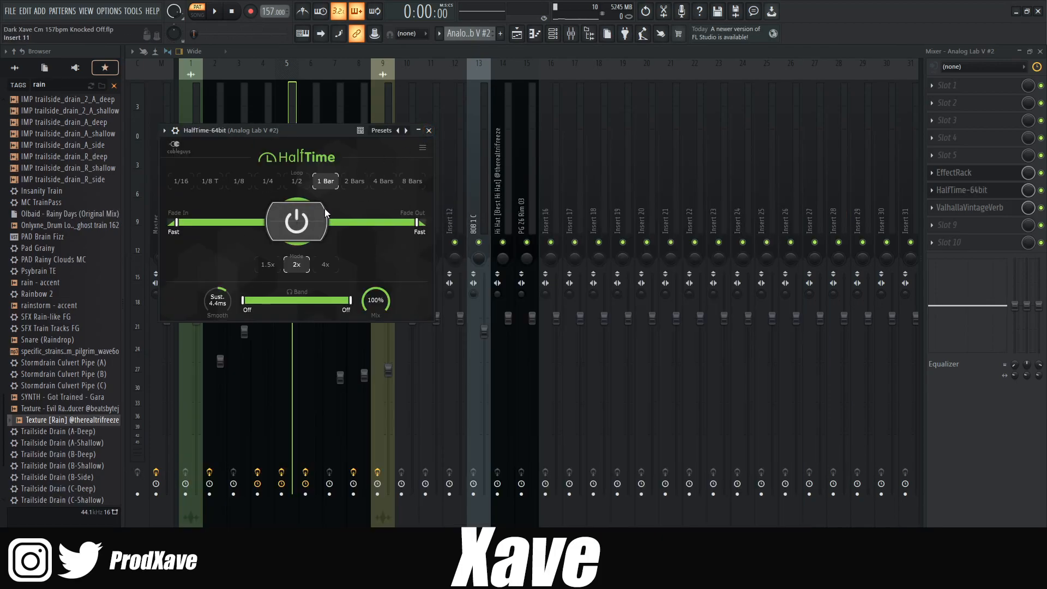
pyautogui.click(976, 209)
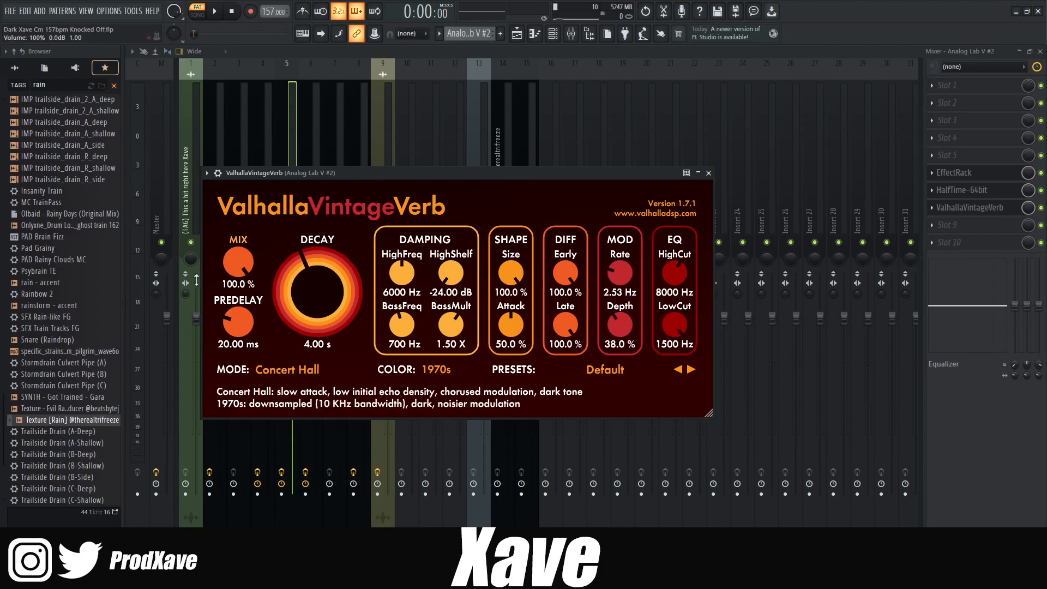
# Step: Solo the Analog Lab V #3 track in the playlist, view its instrument from the channel rack and close the window
pyautogui.press('F5')
pyautogui.rightClick(262, 219)
pyautogui.scroll(3, 306, 77)
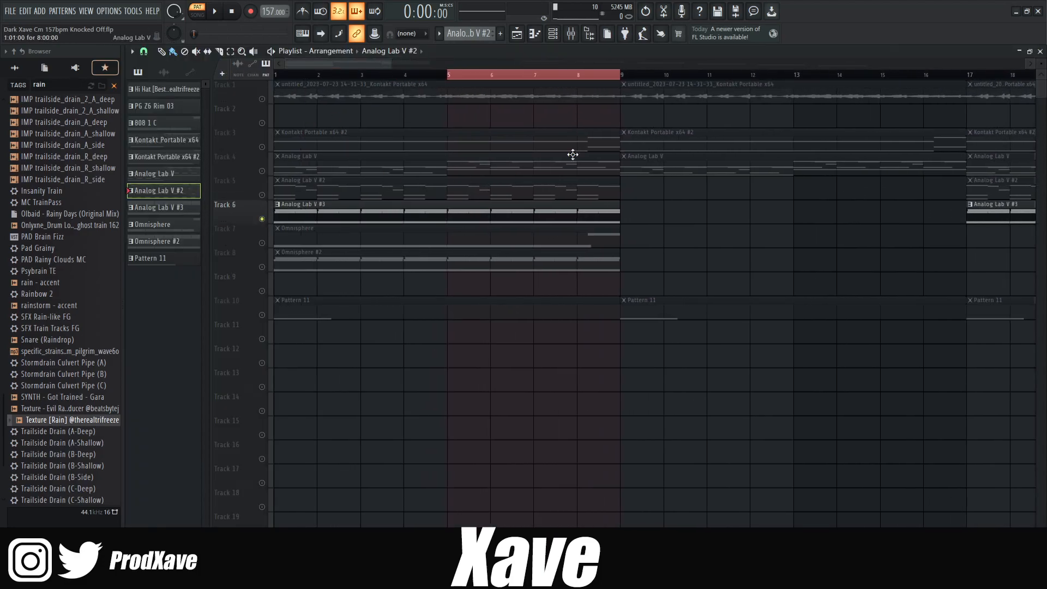
pyautogui.click(553, 34)
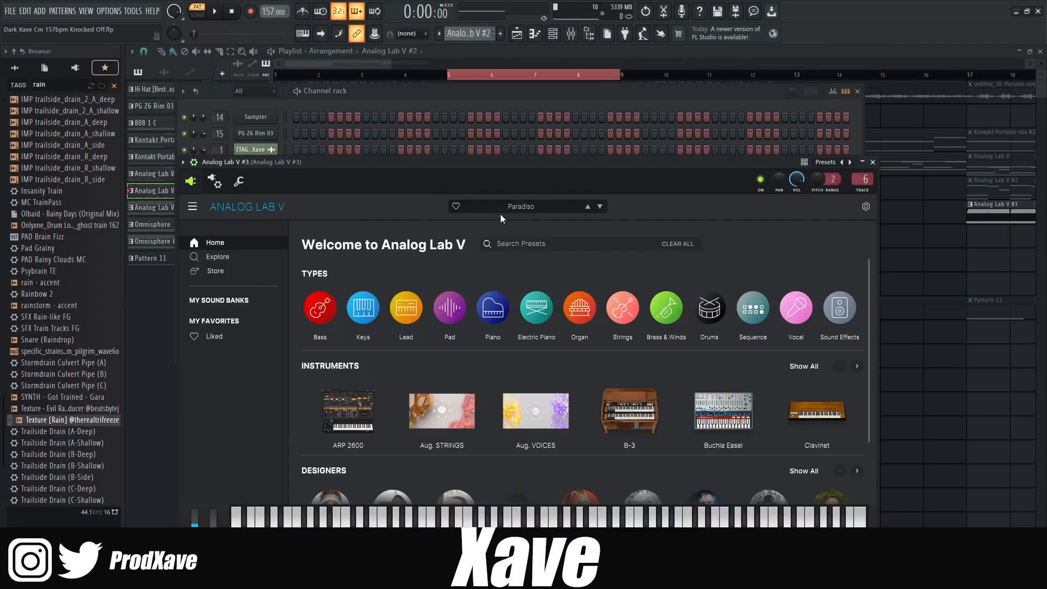
pyautogui.click(873, 163)
# Step: Open the Analog Lab V #3 pattern in the piano roll, play it through and examine its notes
pyautogui.click(517, 34)
pyautogui.click(517, 34)
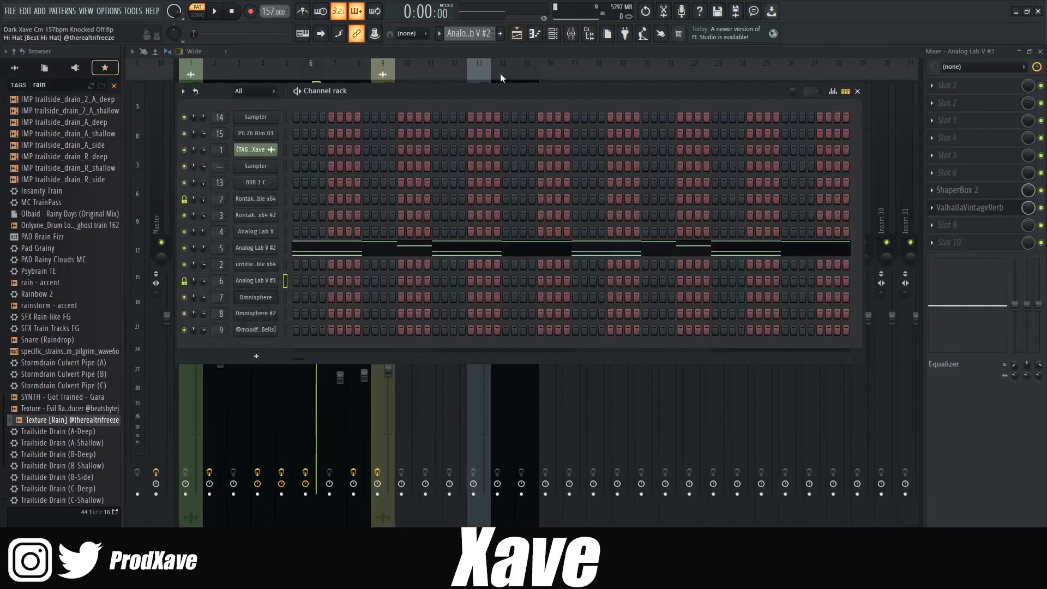
pyautogui.click(517, 34)
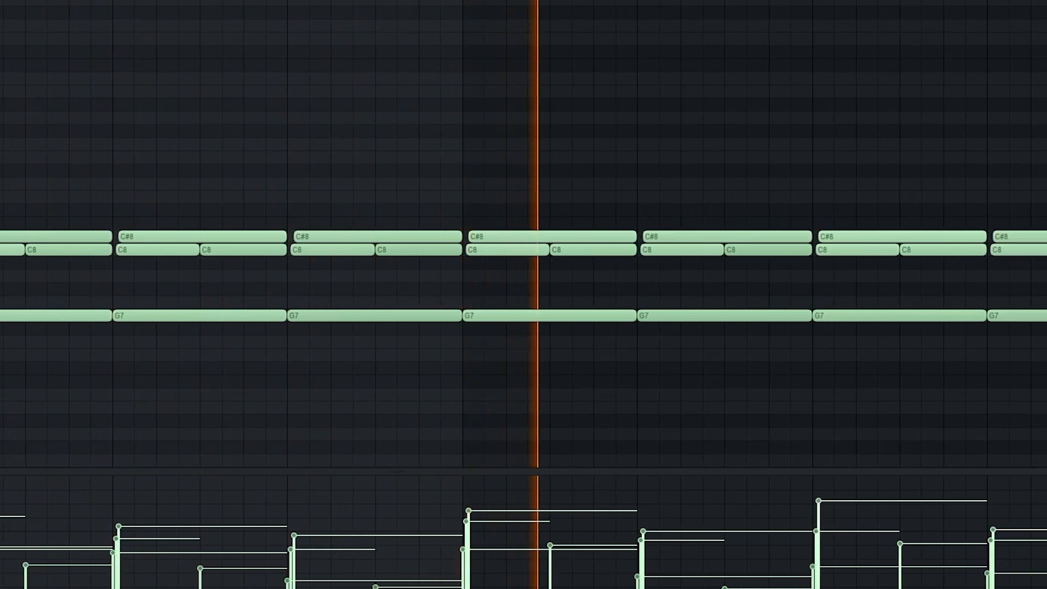
pyautogui.scroll(-2, 524, 294)
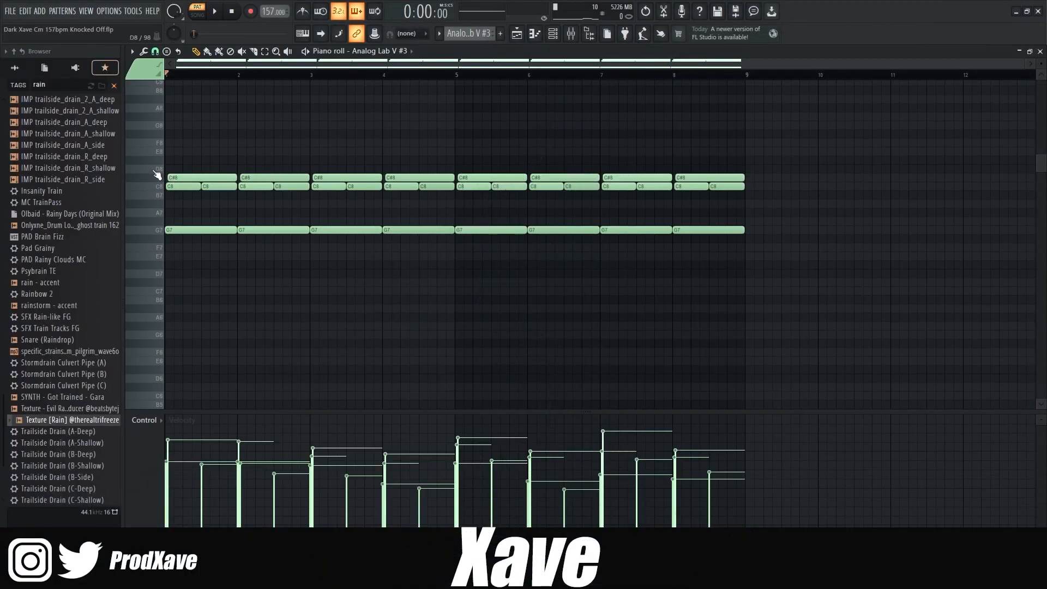
# Step: Review ShaperBox 2, its list of available shapers, and ValhallaVintageVerb on the Analog Lab V #3 mixer track, closing both effects
pyautogui.click(574, 34)
pyautogui.click(971, 191)
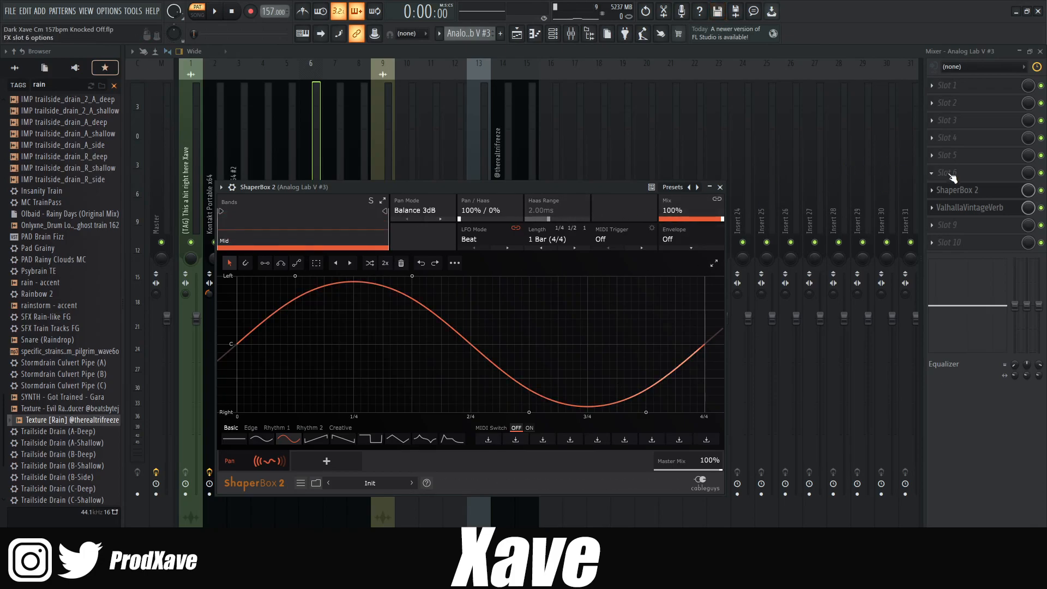
pyautogui.click(327, 461)
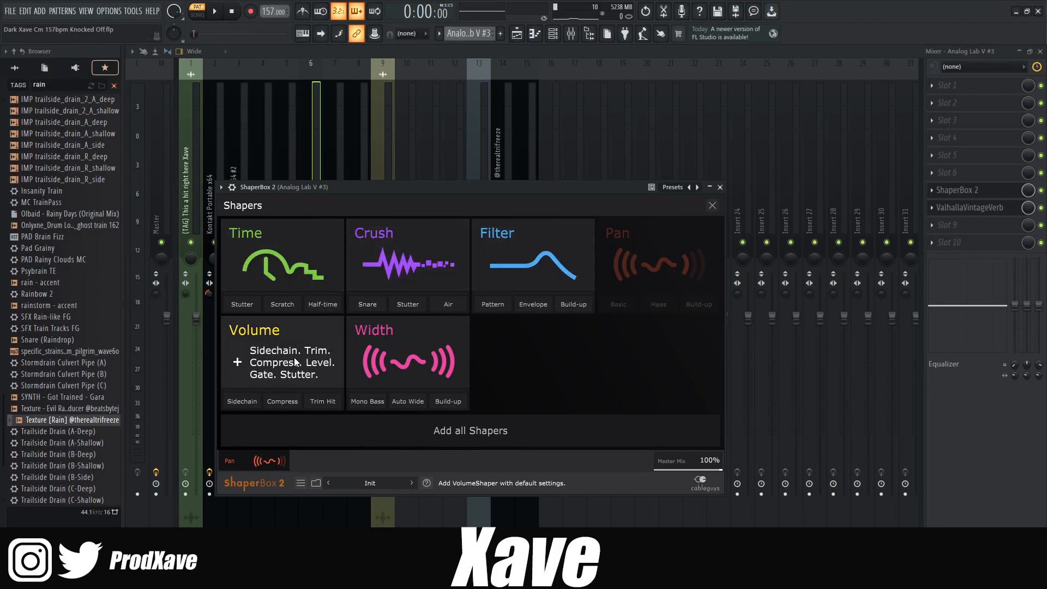
pyautogui.click(720, 187)
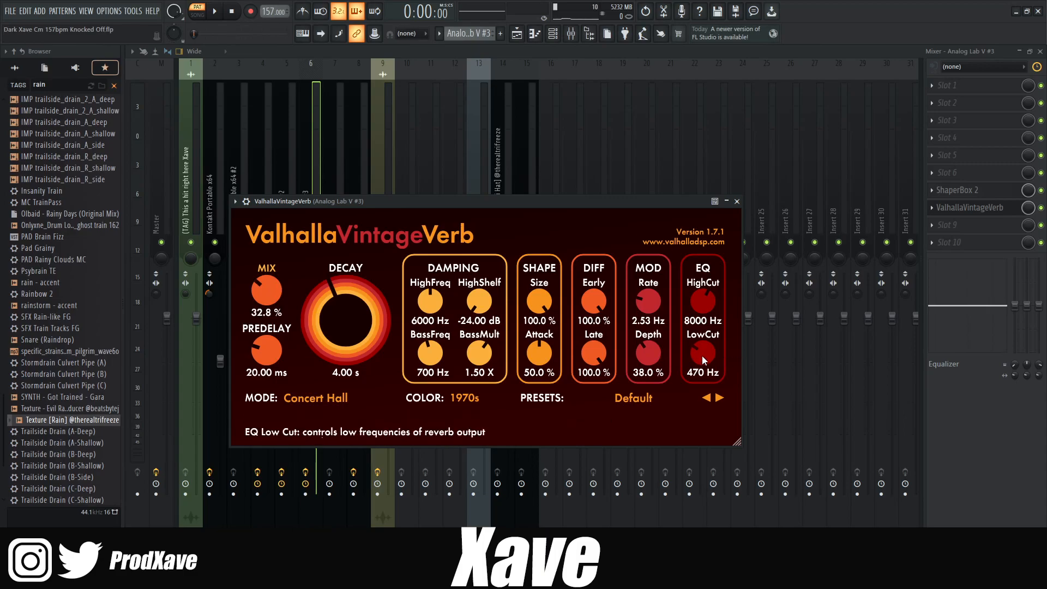
pyautogui.click(737, 201)
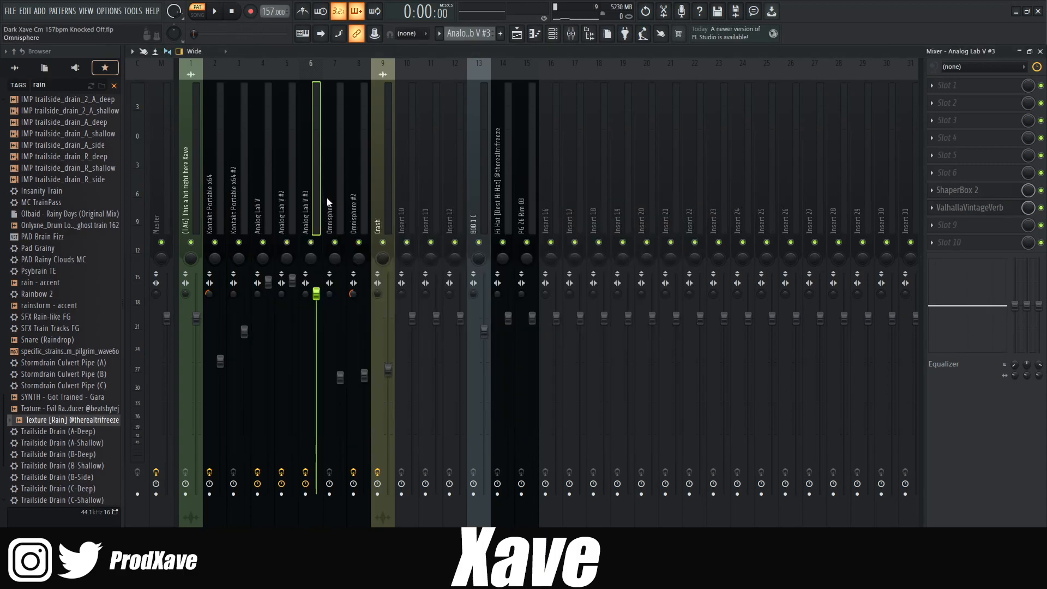
# Step: Solo the Omnisphere track in the playlist, view its instrument patch from the channel rack and close the window
pyautogui.click(516, 34)
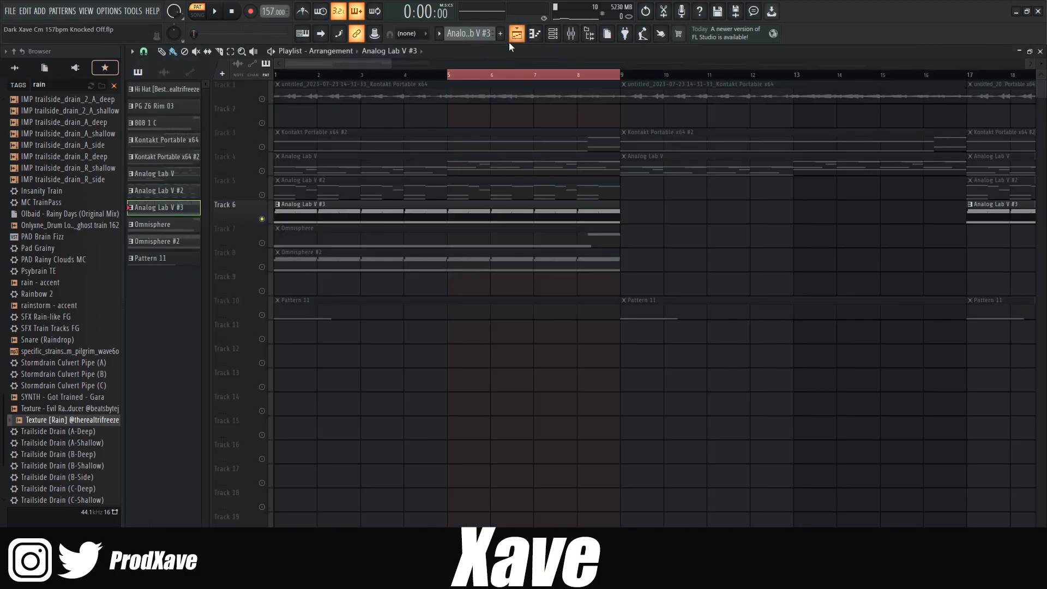
pyautogui.rightClick(265, 246)
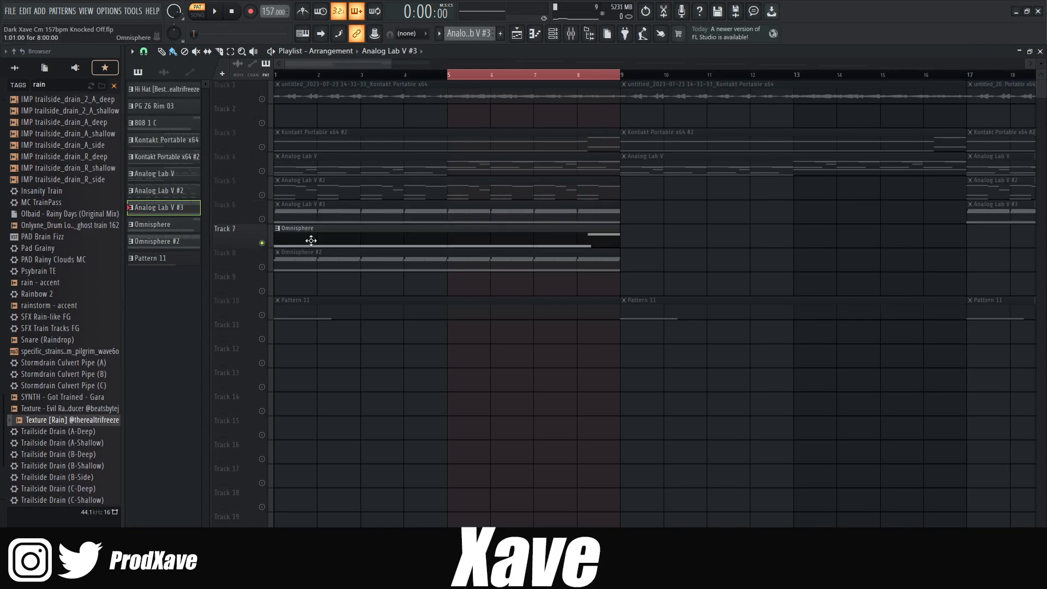
pyautogui.click(552, 34)
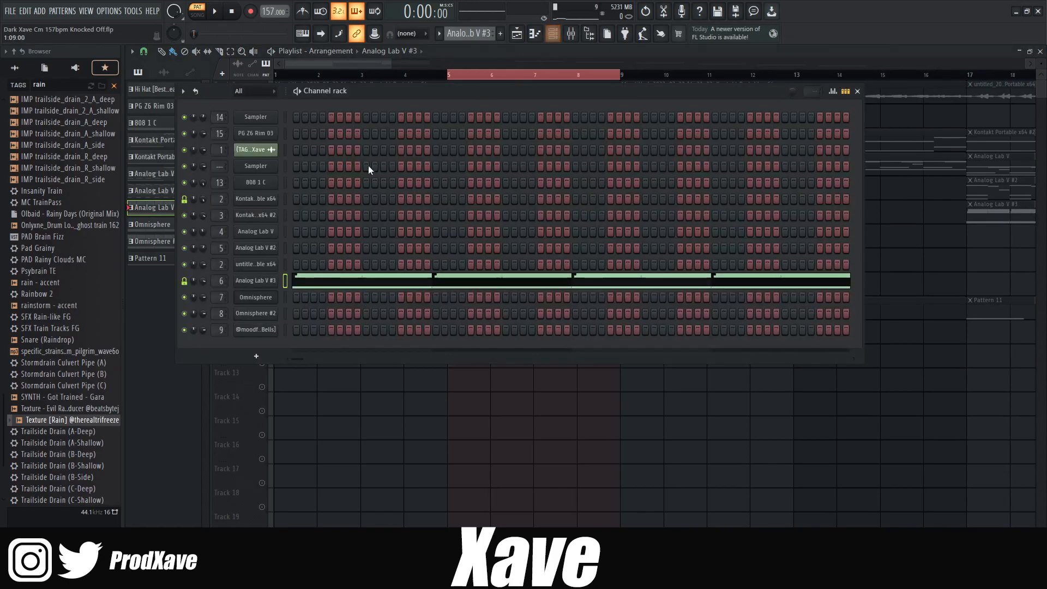
pyautogui.click(262, 293)
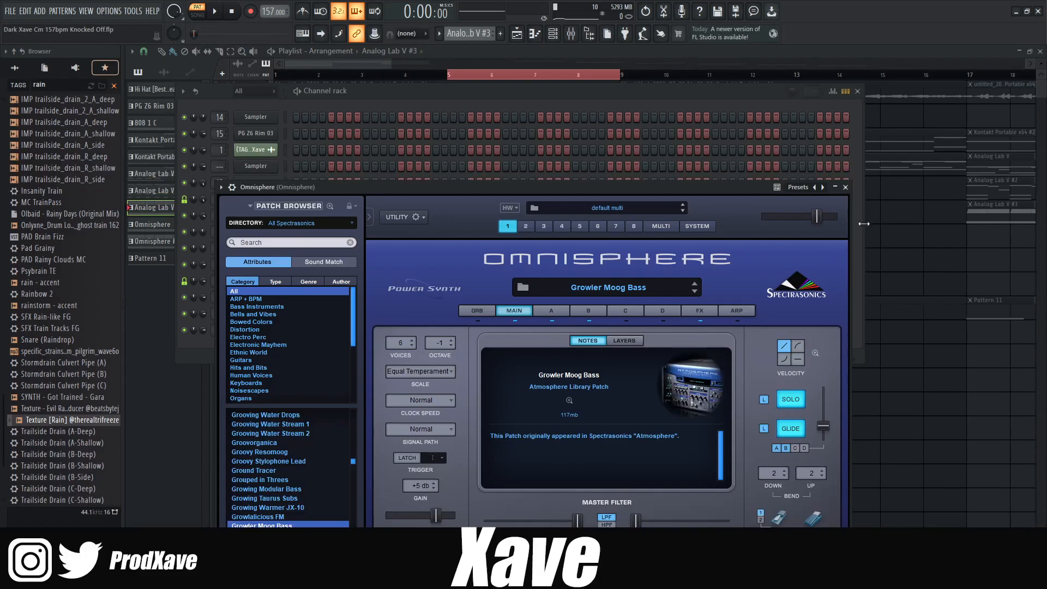
pyautogui.click(845, 187)
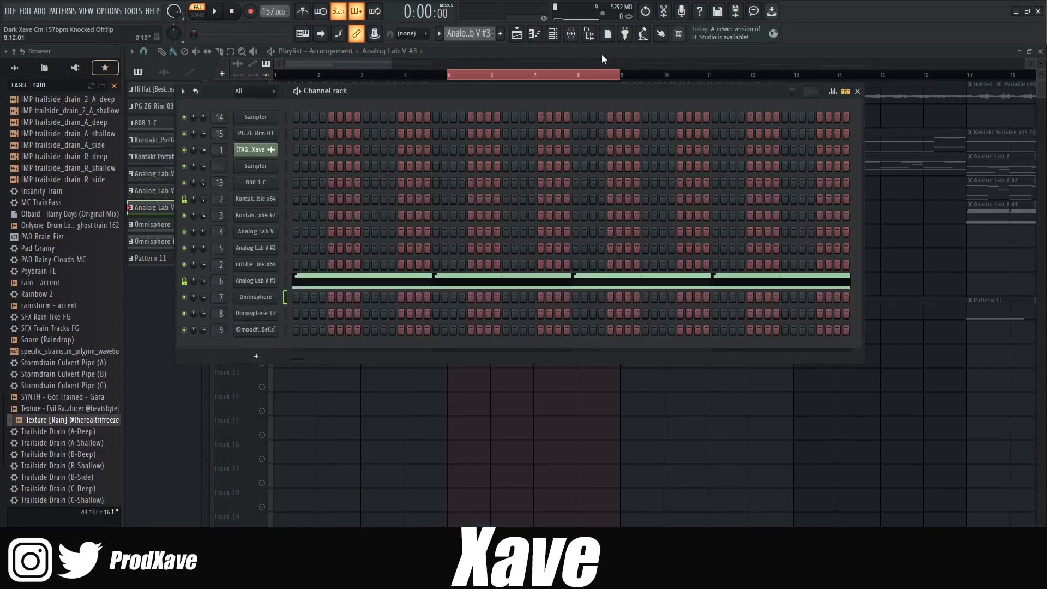
# Step: Play the Omnisphere pattern through in the piano roll, and stop playback back in the playlist
pyautogui.click(553, 34)
pyautogui.doubleClick(310, 234)
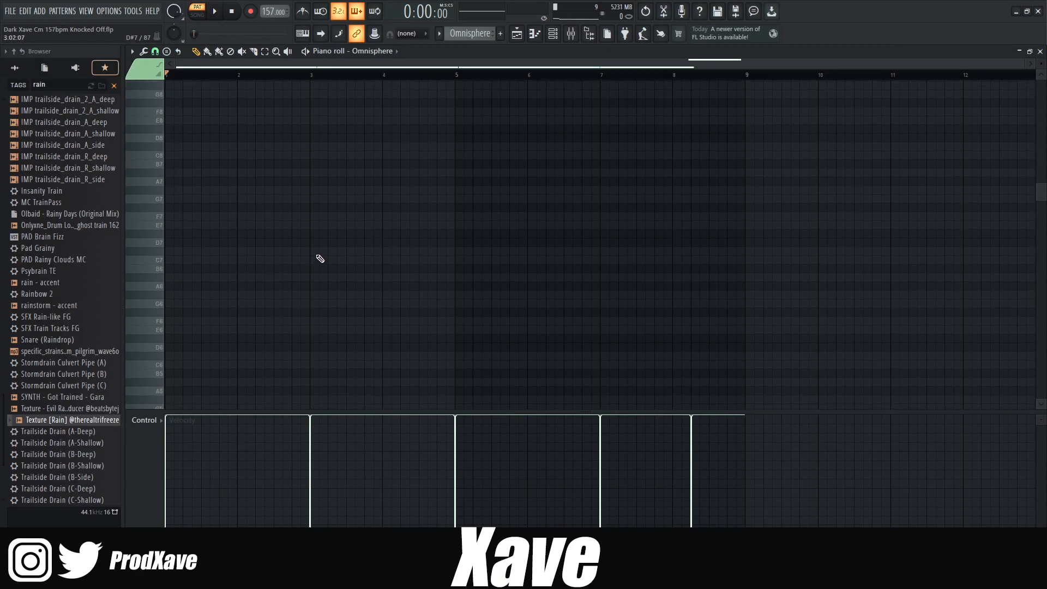
pyautogui.press('space')
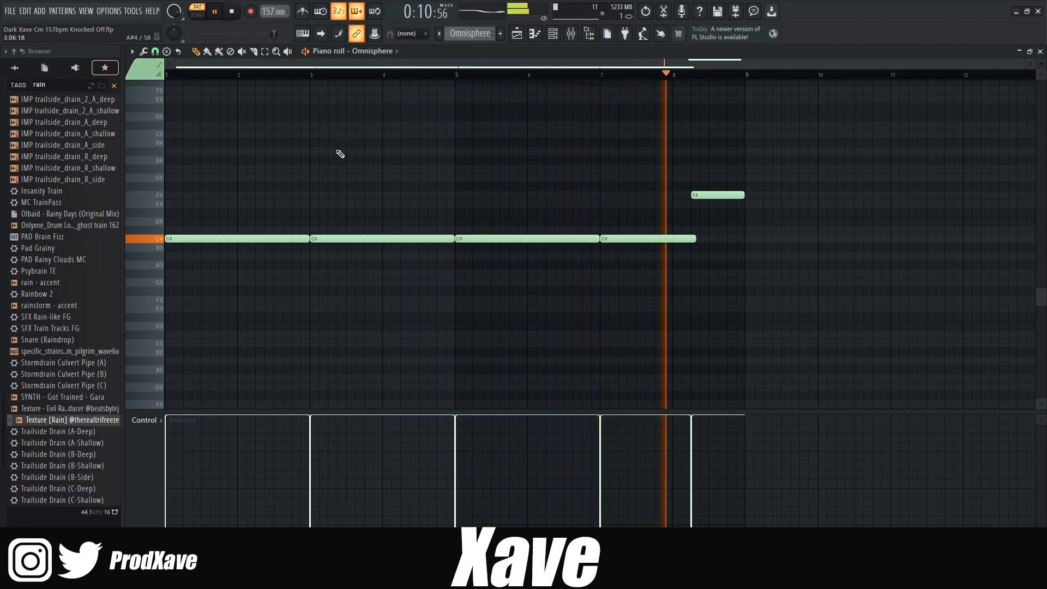
pyautogui.click(516, 34)
pyautogui.press('space')
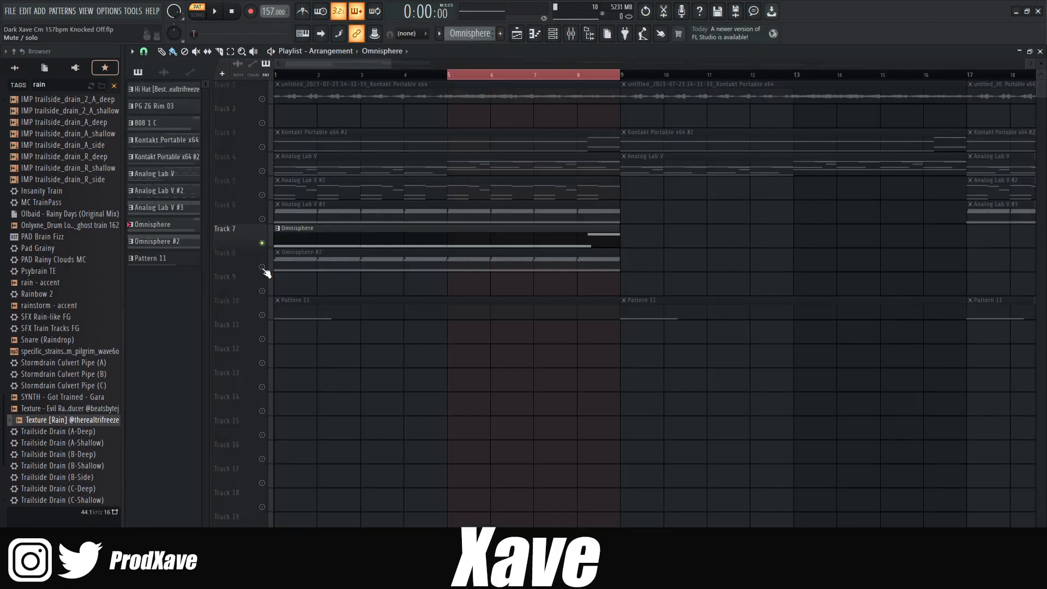
# Step: Solo the Omnisphere #2 track, view its instrument patch, and close the instrument and the channel rack
pyautogui.click(262, 266)
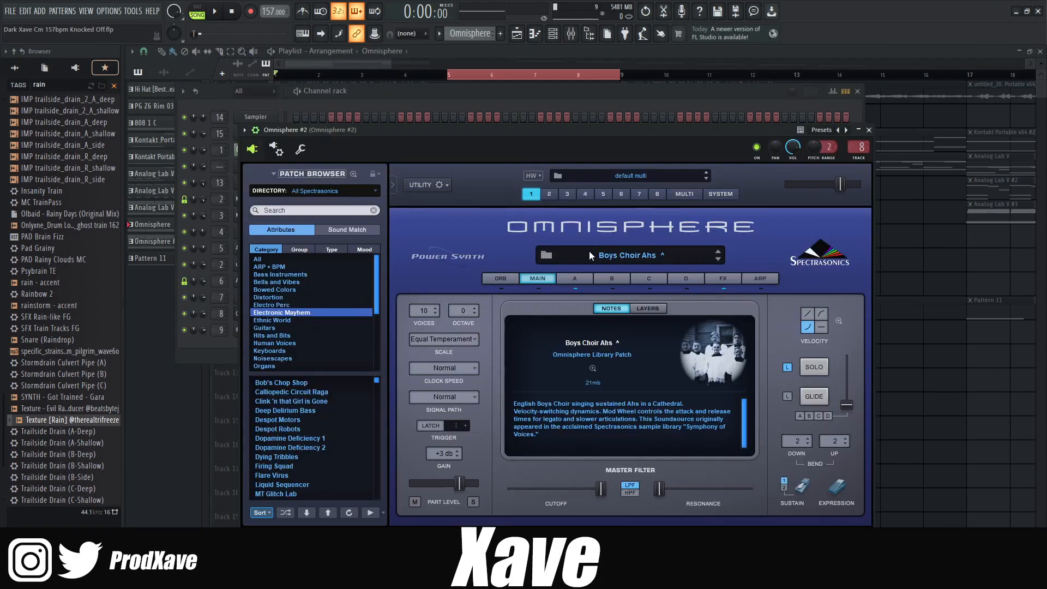
pyautogui.click(869, 131)
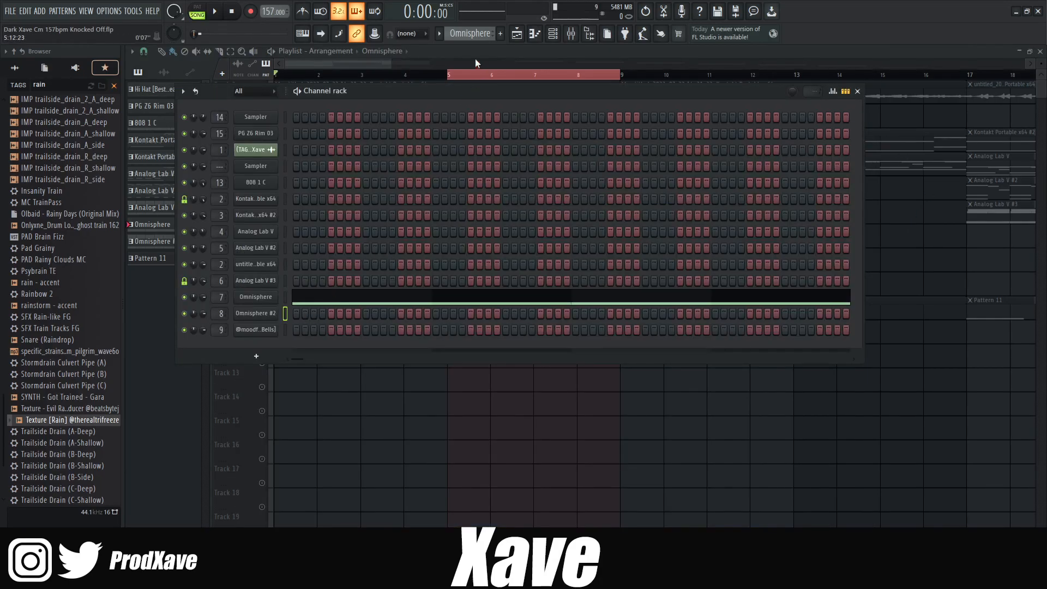
pyautogui.press('F6')
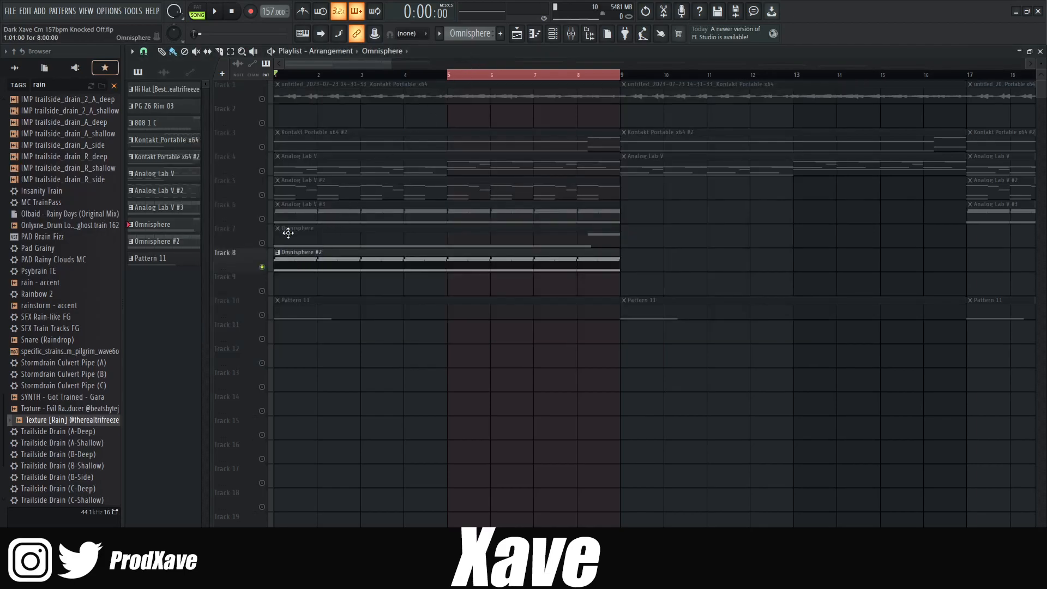
# Step: Open the Omnisphere #2 pattern in the piano roll, switch playback to pattern mode and play its notes
pyautogui.doubleClick(295, 264)
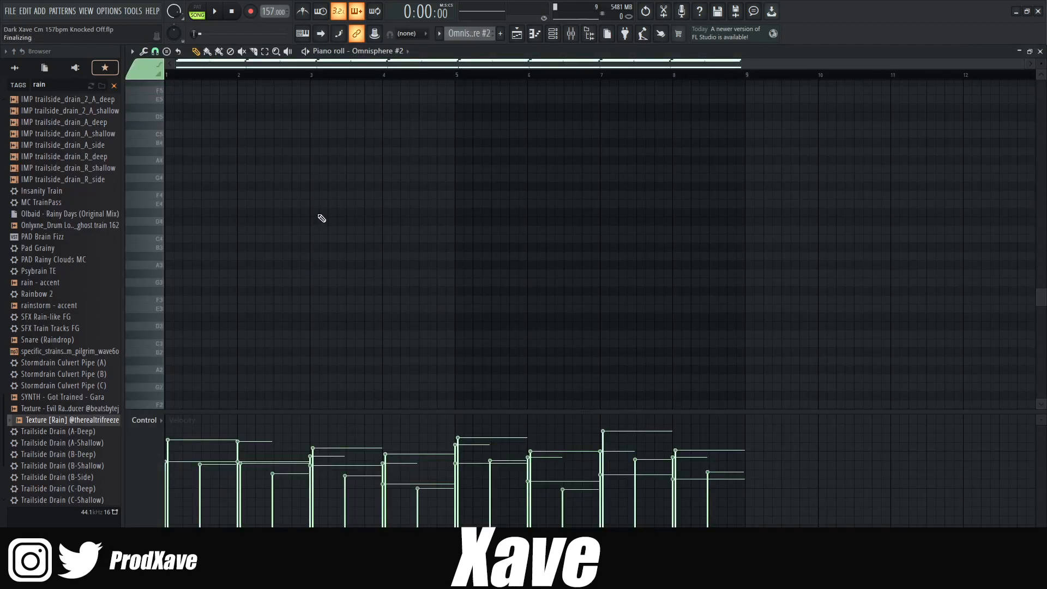
pyautogui.click(198, 14)
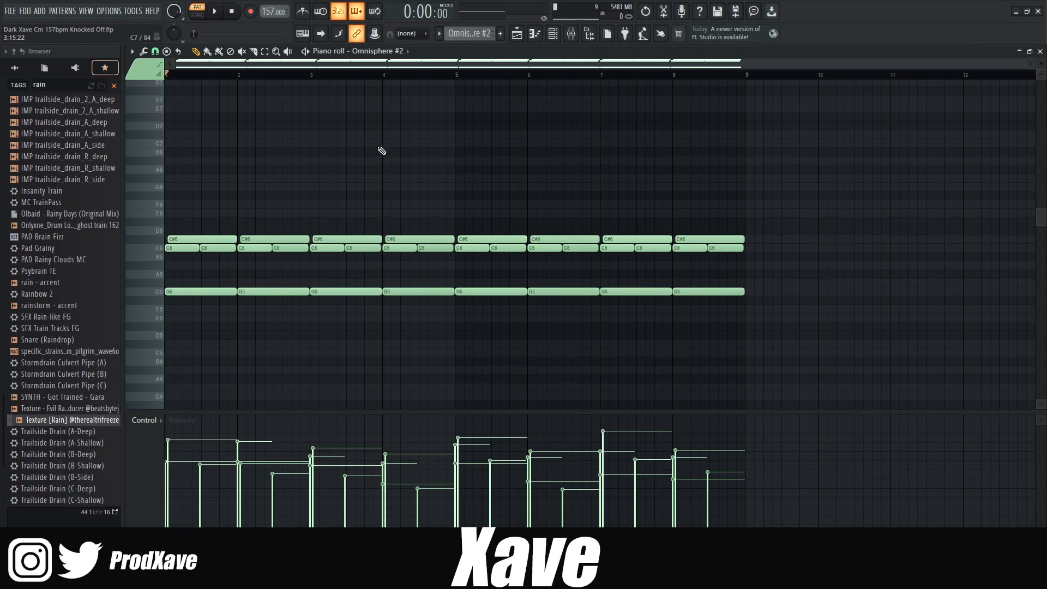
pyautogui.press('space')
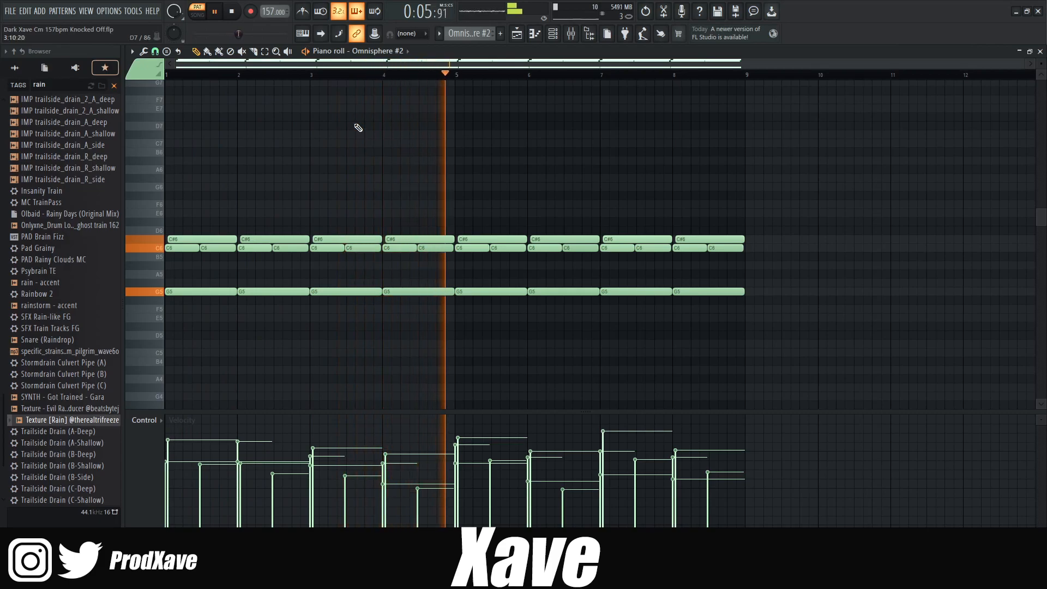
pyautogui.press('space')
# Step: Open the FabFilter Pro-Q 3 equalizer on the Omnisphere #2 mixer track
pyautogui.press('F9')
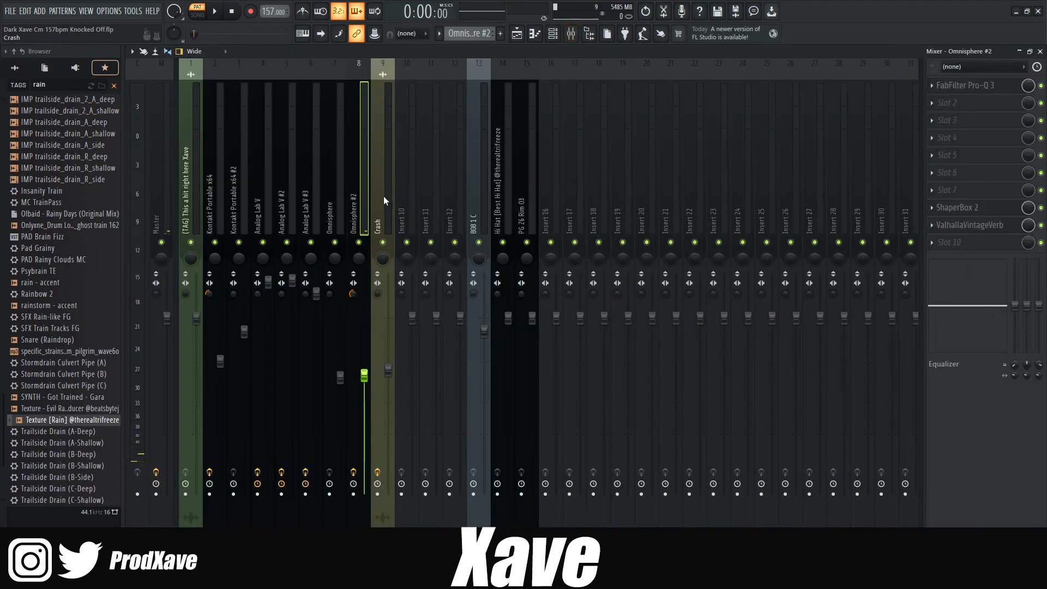
pyautogui.click(962, 85)
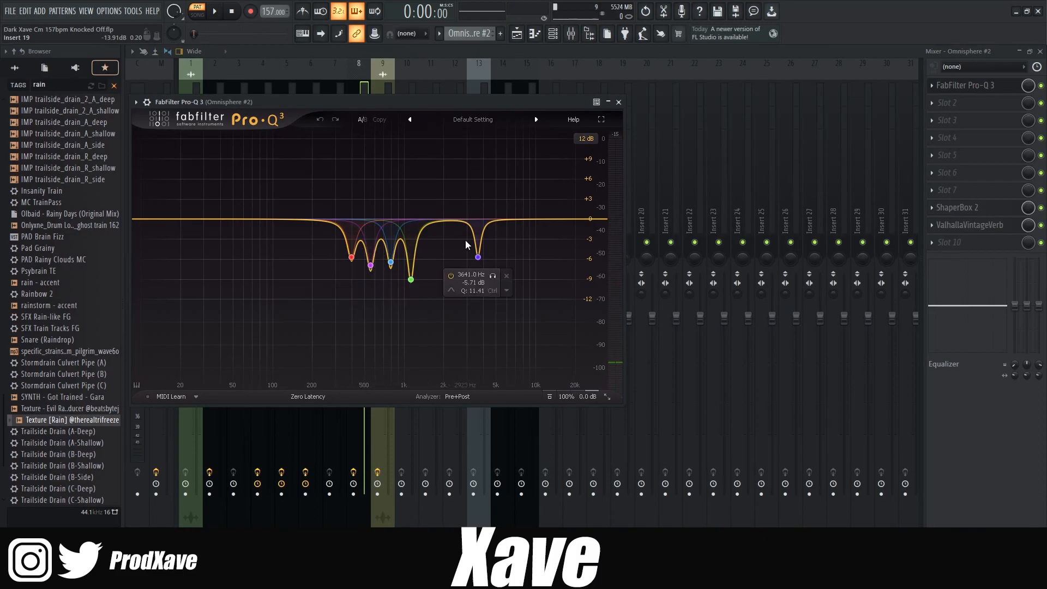
# Step: Open ShaperBox 2 on the Omnisphere #2 mixer track, view its Pan and Volume shapers, and close it
pyautogui.click(960, 207)
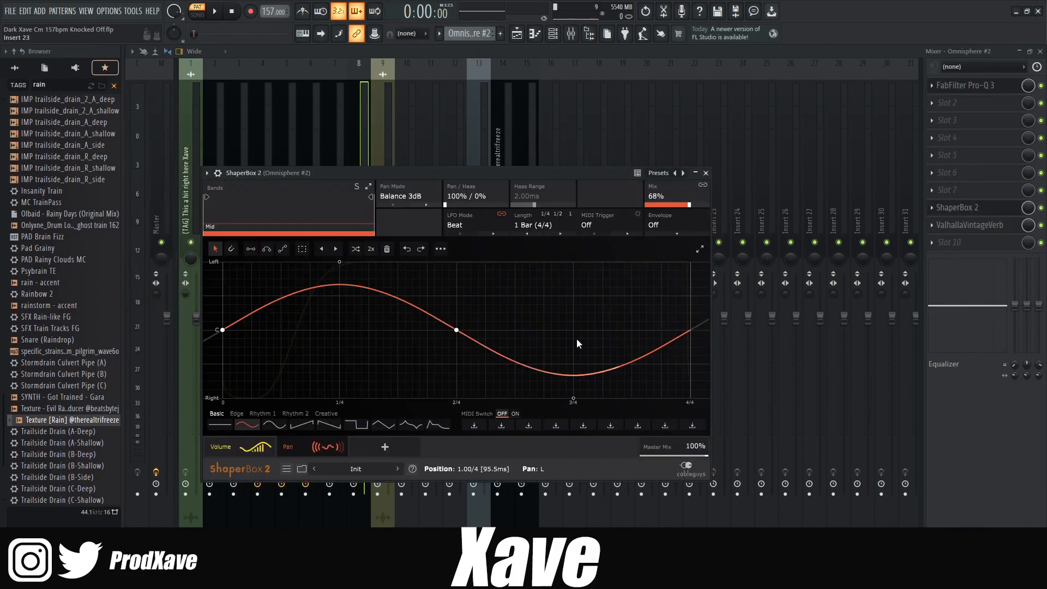
pyautogui.click(225, 447)
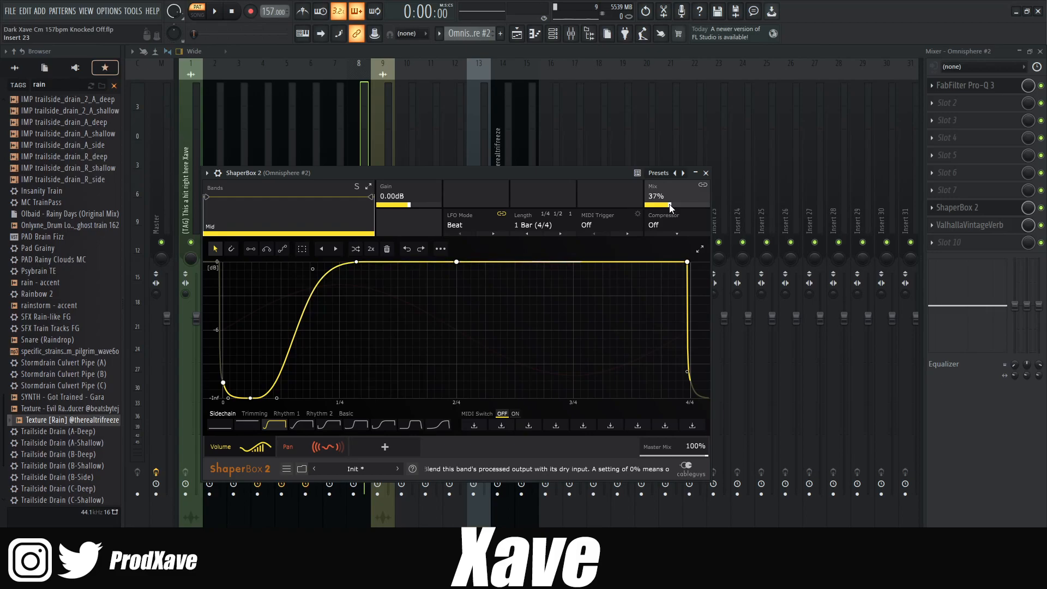
pyautogui.click(707, 173)
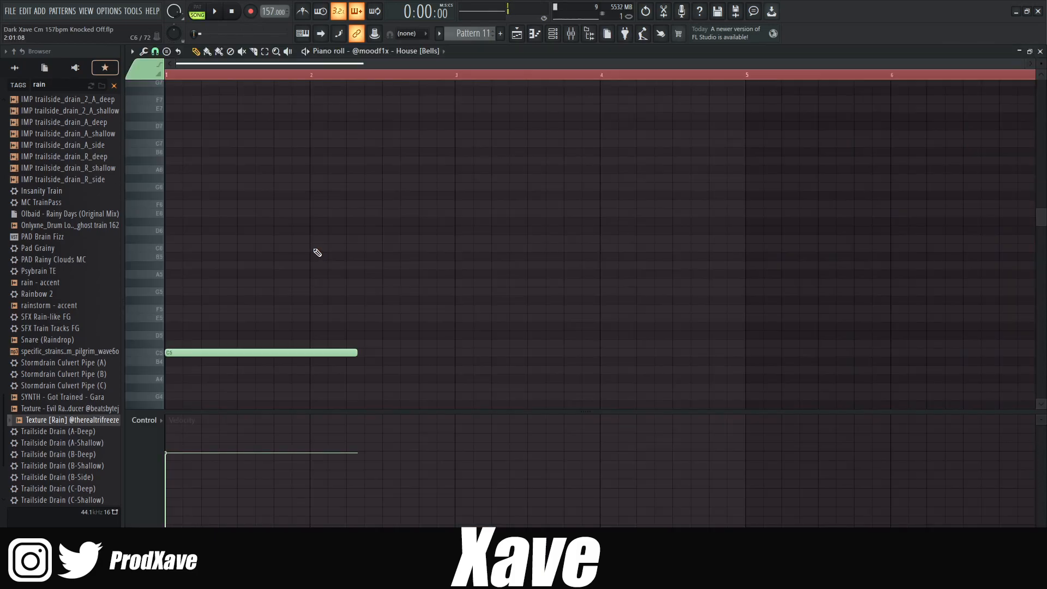
# Step: Play Pattern 11's House [Bells] note in the piano roll, and view the effects on the Crash mixer track
pyautogui.scroll(-2, 327, 256)
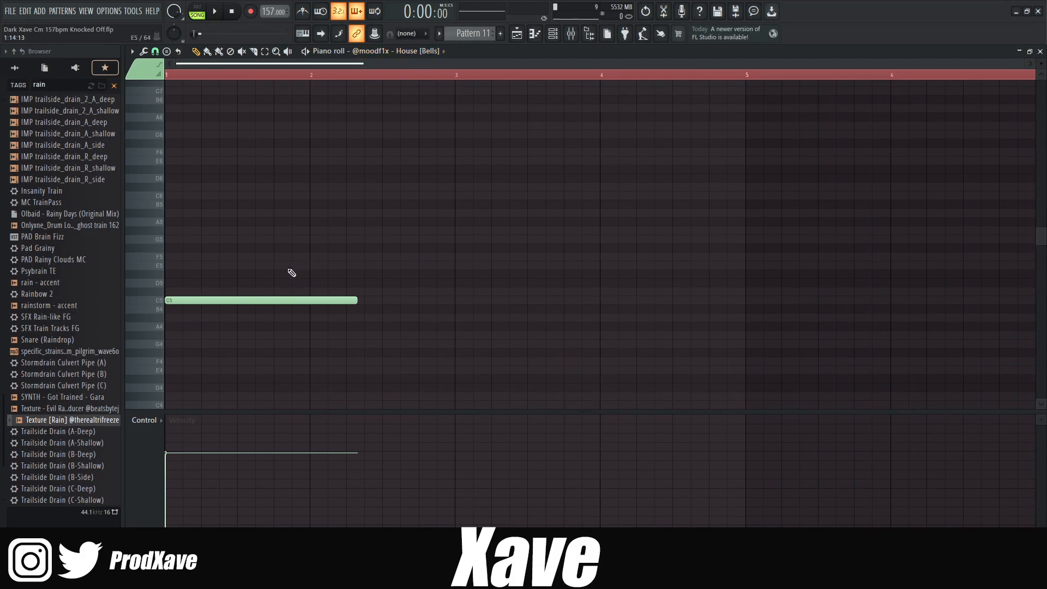
pyautogui.press('space')
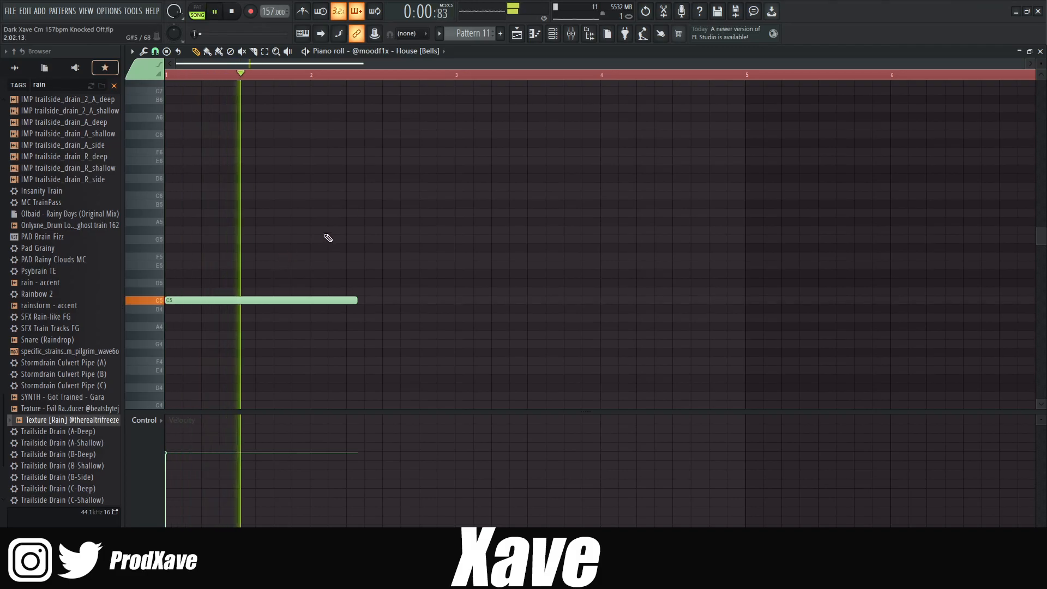
pyautogui.press('F9')
pyautogui.press('space')
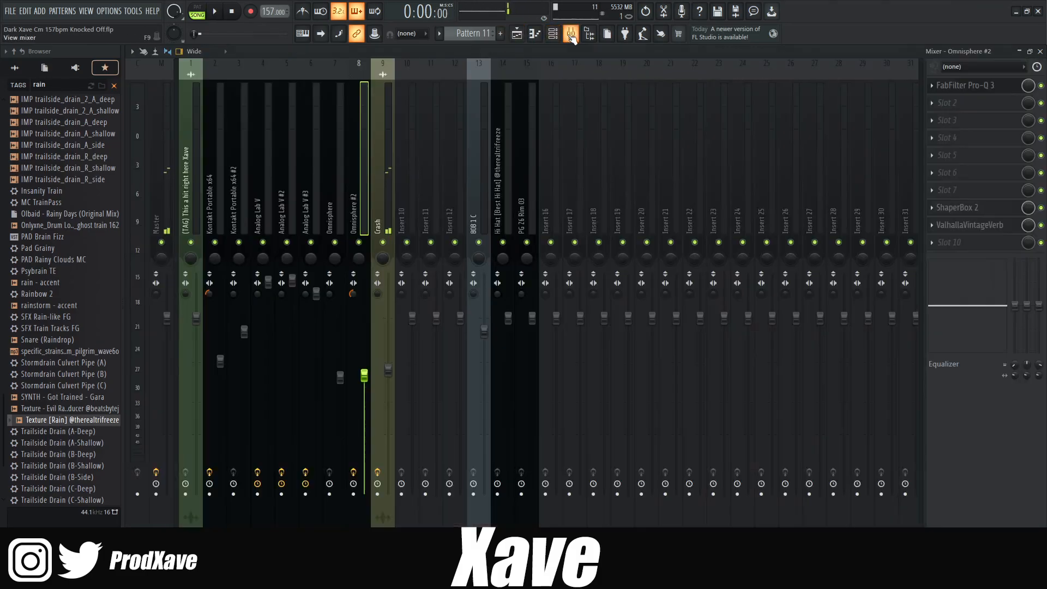
pyautogui.click(378, 210)
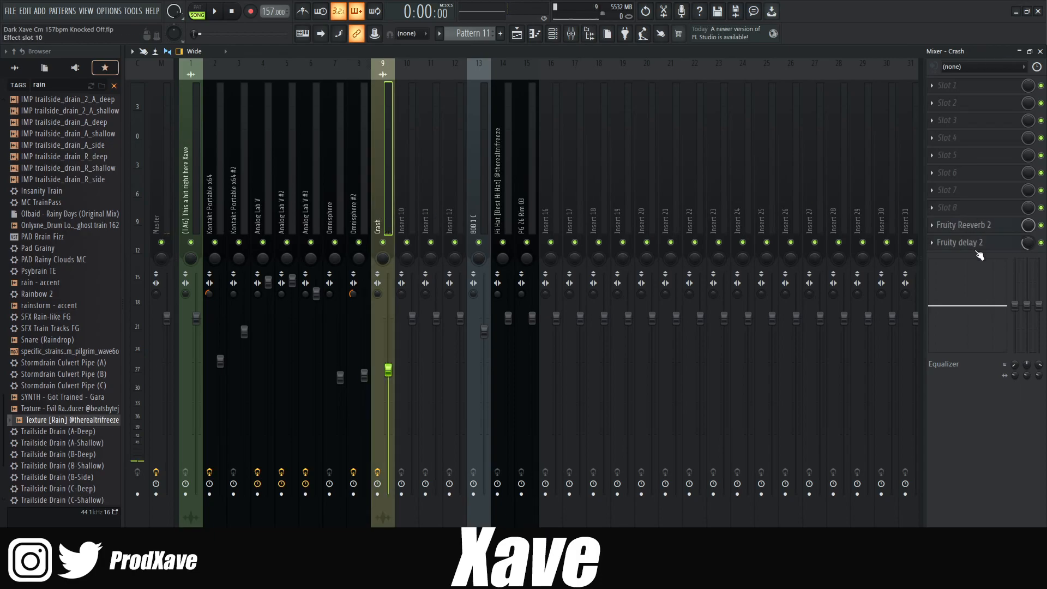
pyautogui.press('F9')
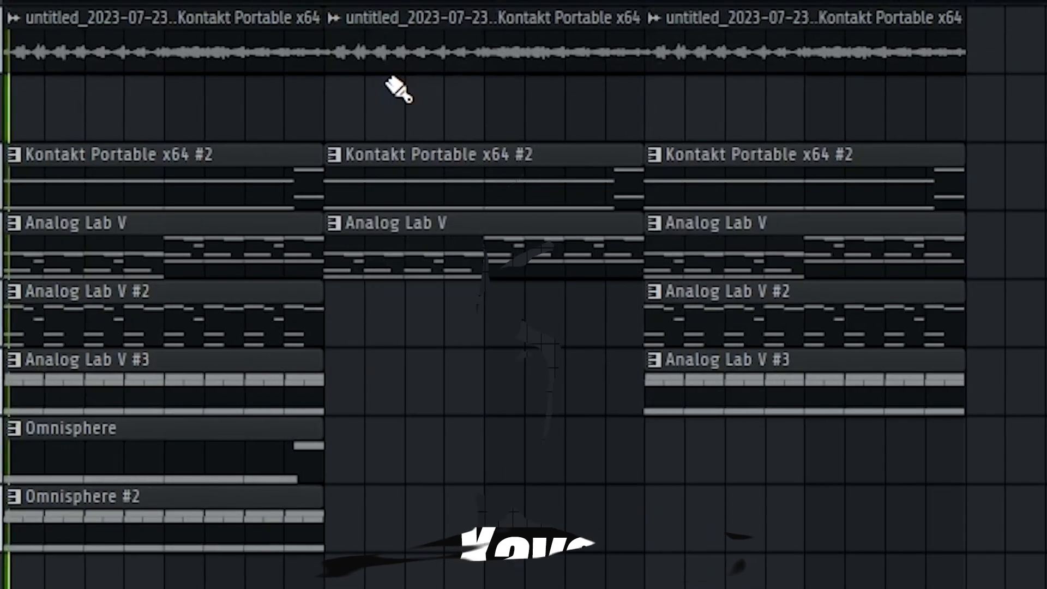
# Step: Play the full arrangement with its drum patterns in the playlist, stop playback, and look over the whole arrangement
pyautogui.press('space')
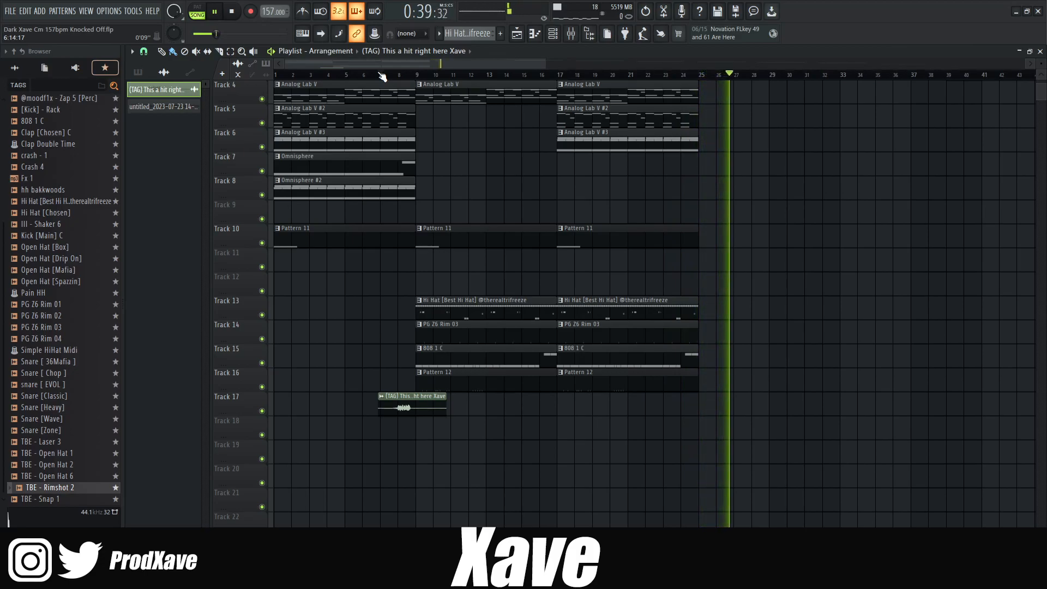
pyautogui.press('space')
pyautogui.scroll(-1, 541, 190)
pyautogui.scroll(-1, 541, 190)
pyautogui.scroll(4, 518, 210)
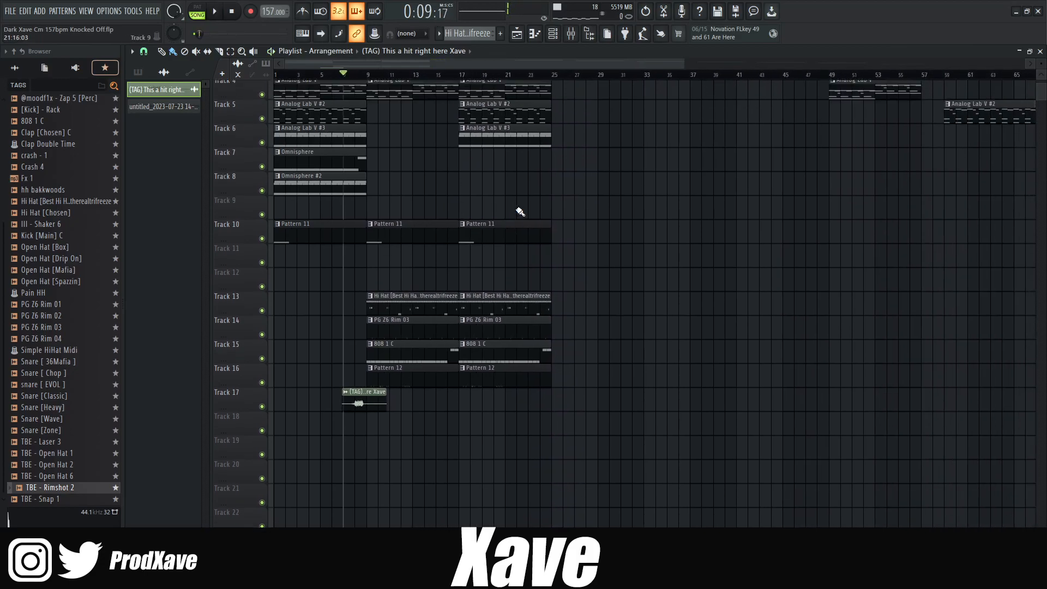
pyautogui.scroll(-2, 482, 83)
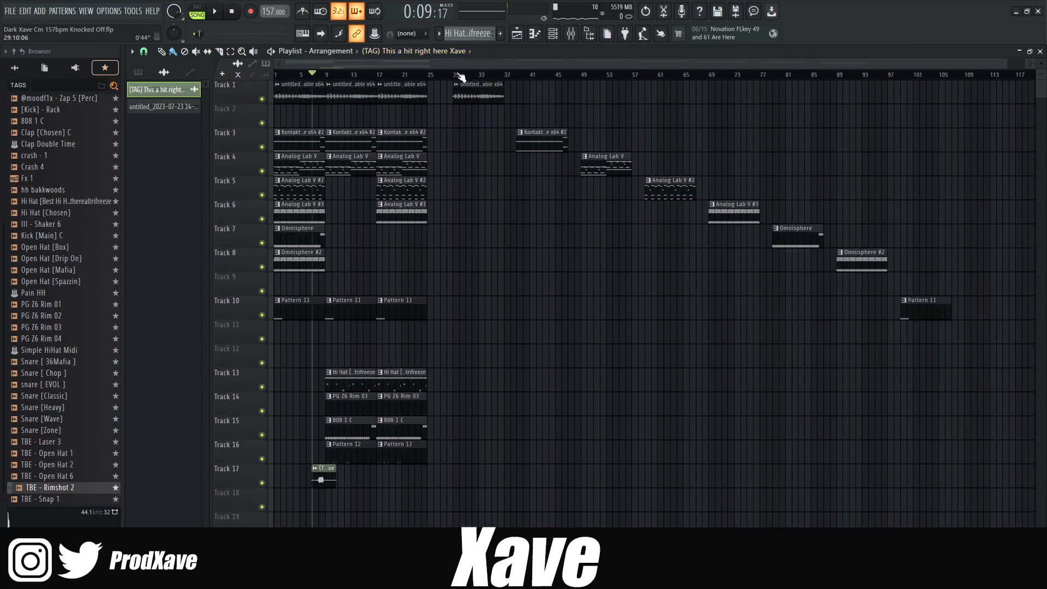